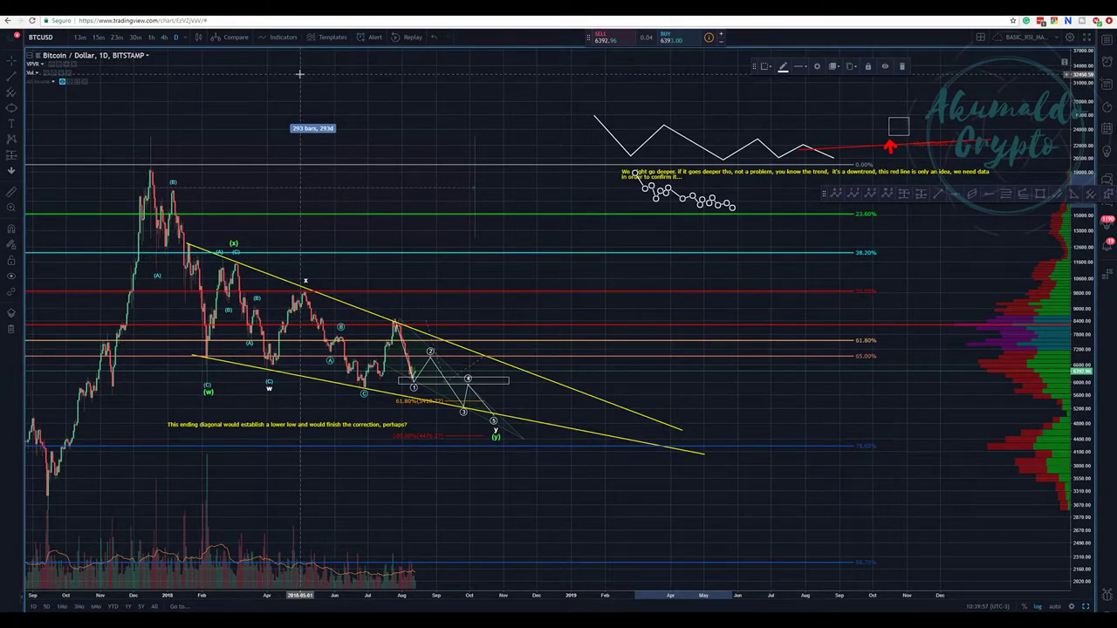
Reposition the white five-wave projection's point 1 to about 6,015, point 2 to about 6,943 and point 5 slightly lower.
drag(298, 74, 337, 80)
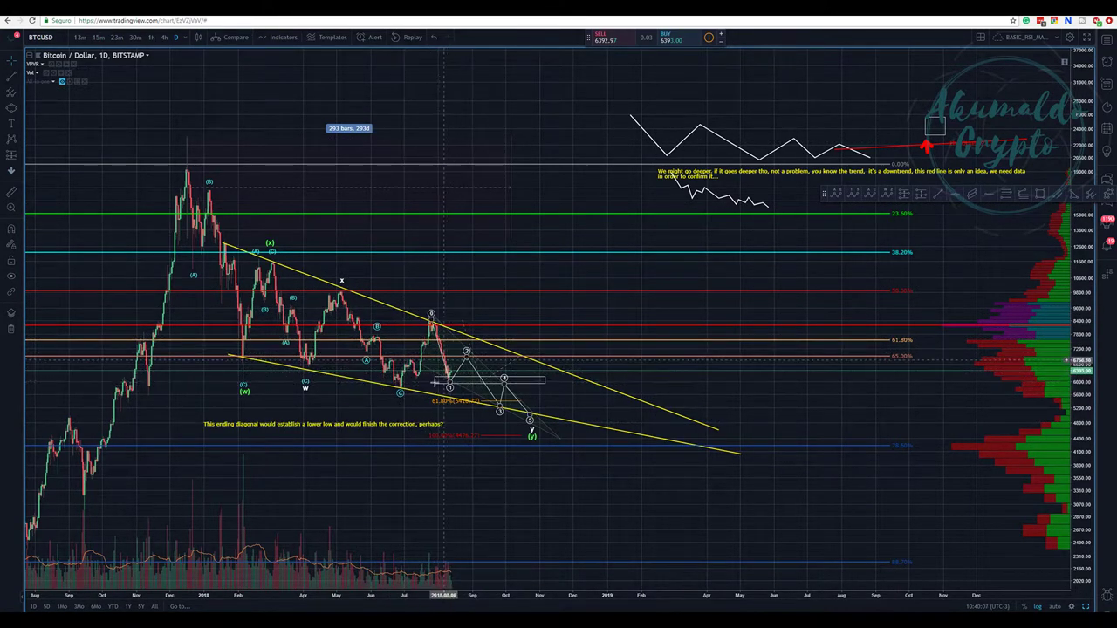
drag(591, 304, 556, 254)
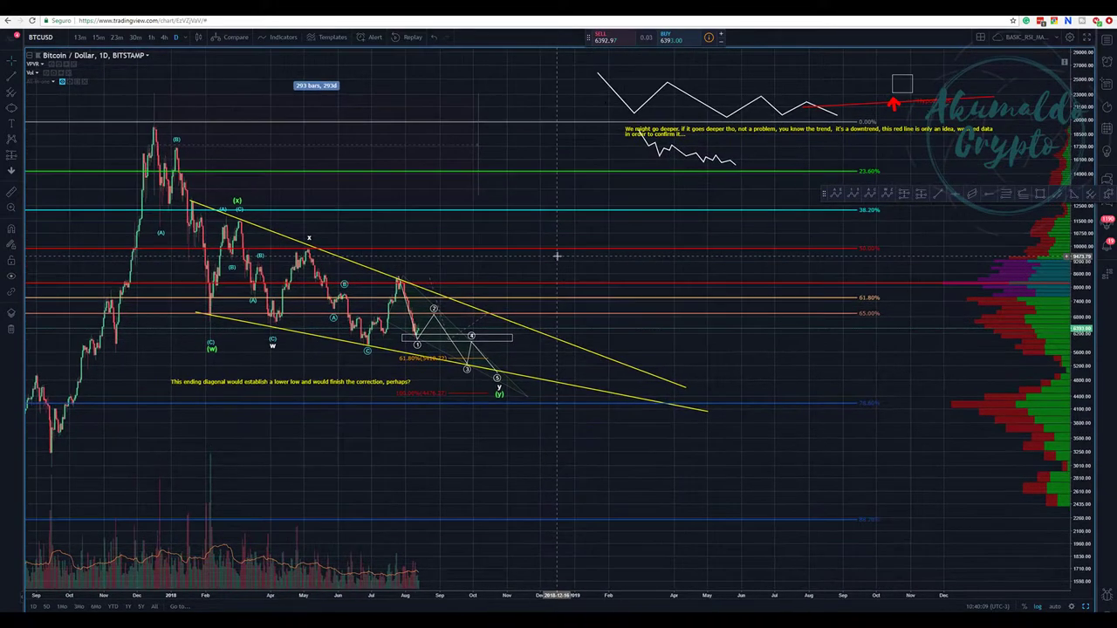
click(417, 342)
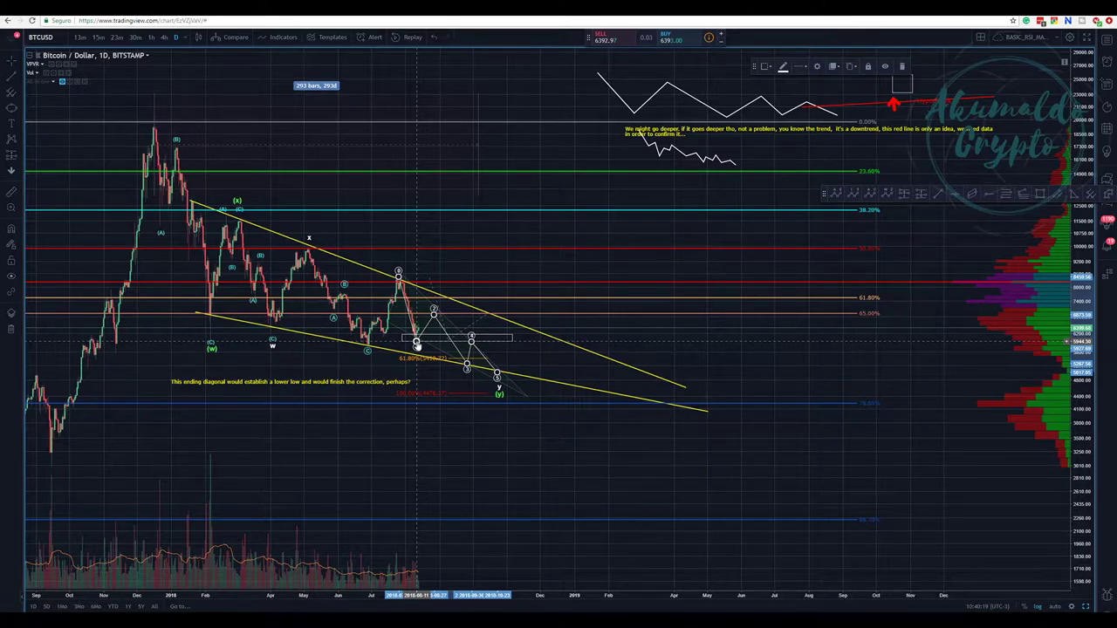
drag(417, 342, 413, 347)
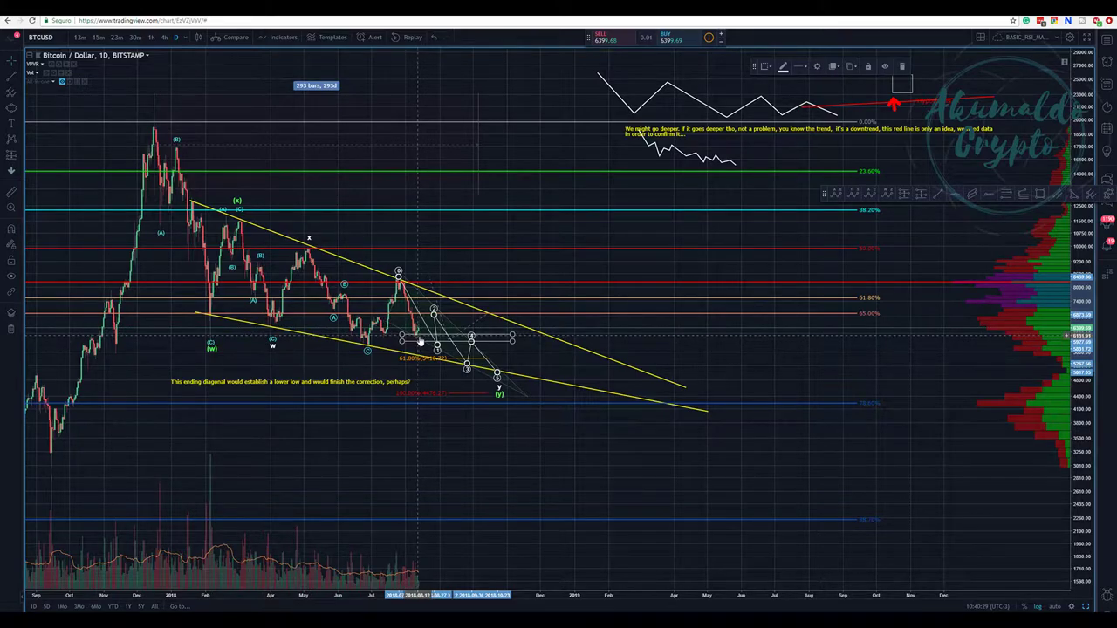
drag(429, 345, 415, 342)
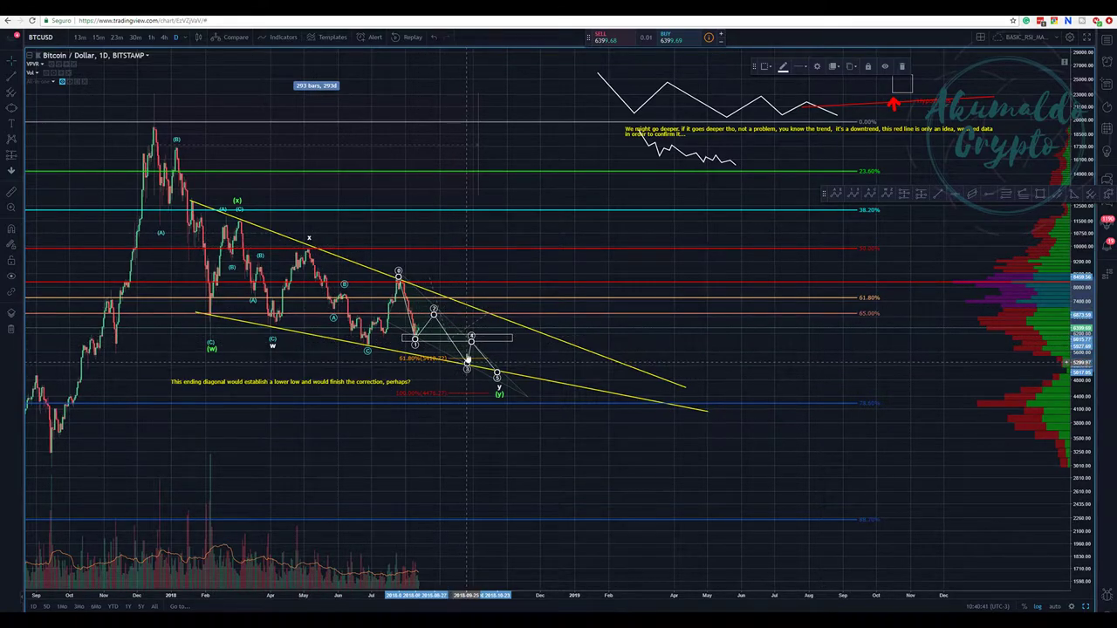
drag(434, 313, 429, 307)
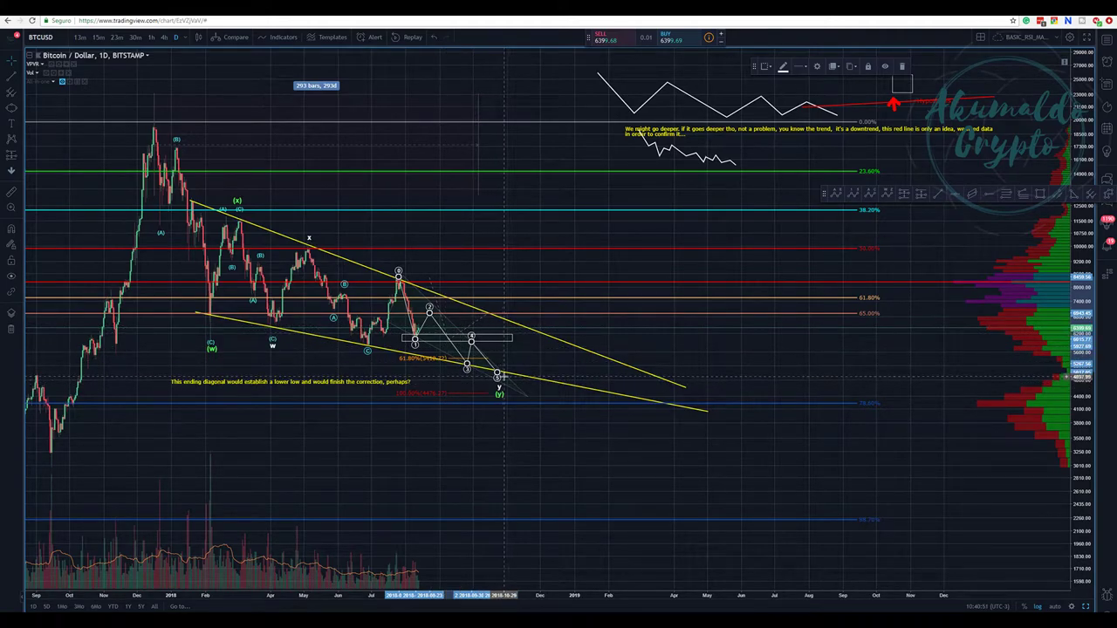
drag(495, 376, 500, 378)
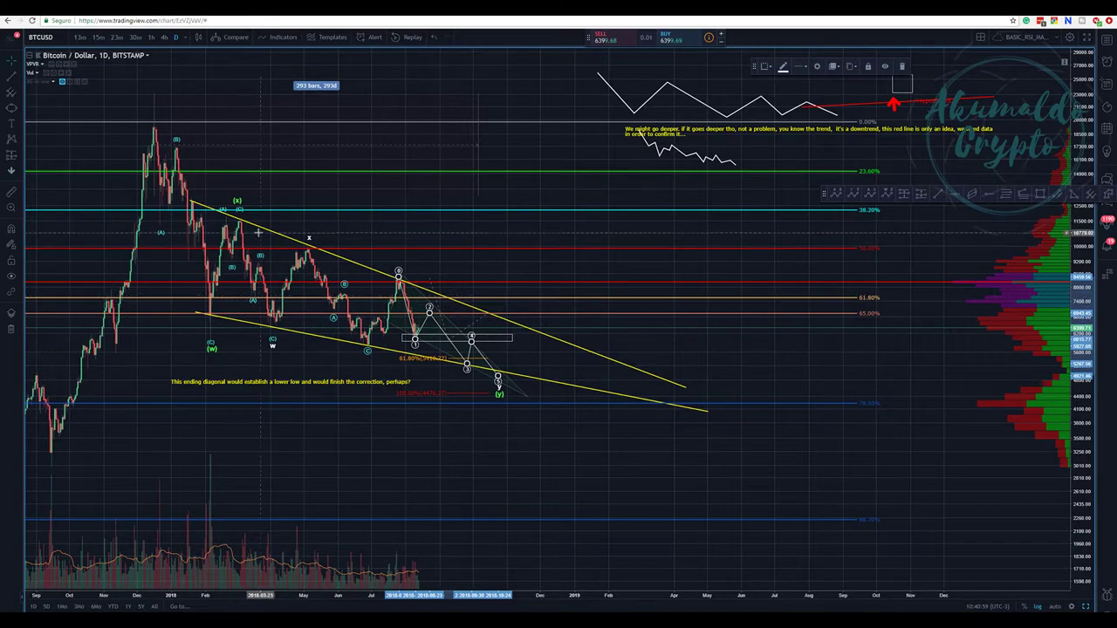
right_click(248, 202)
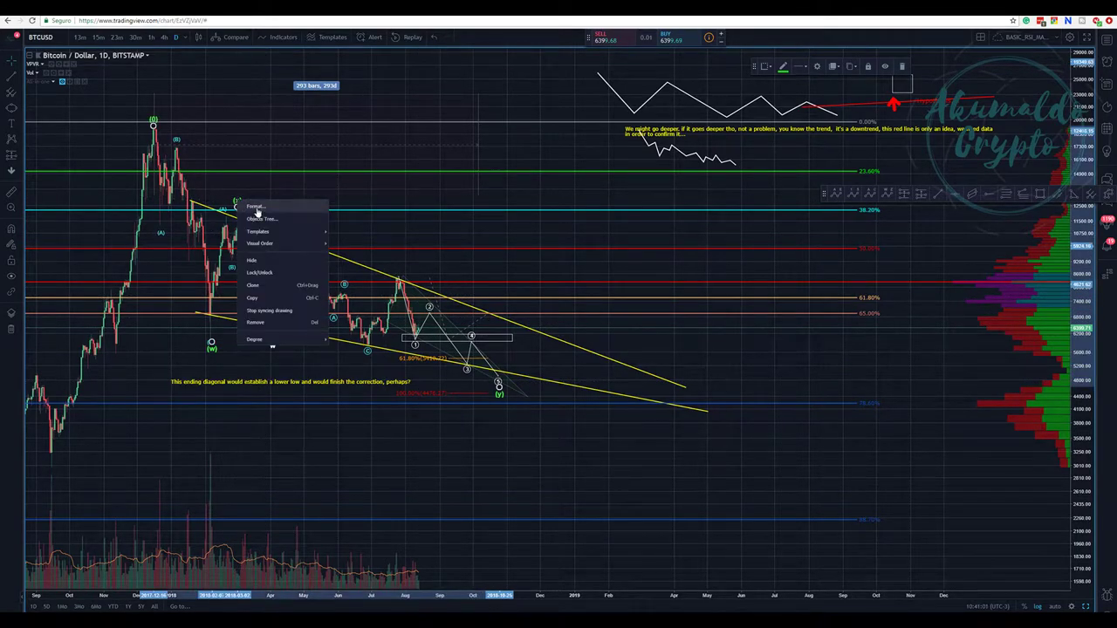
click(257, 215)
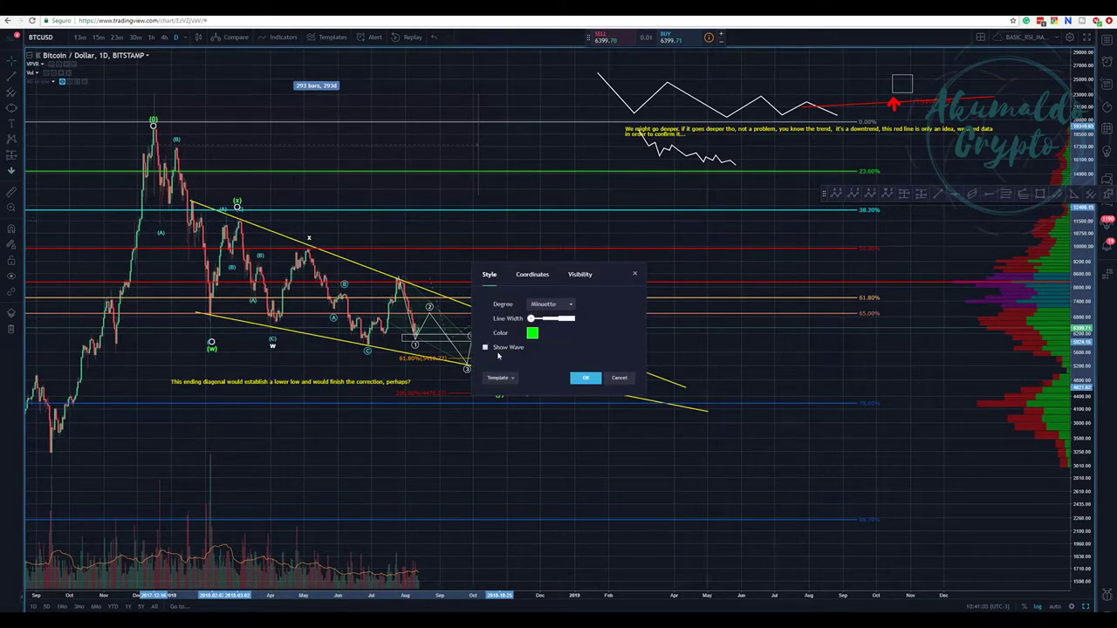
click(485, 347)
click(619, 377)
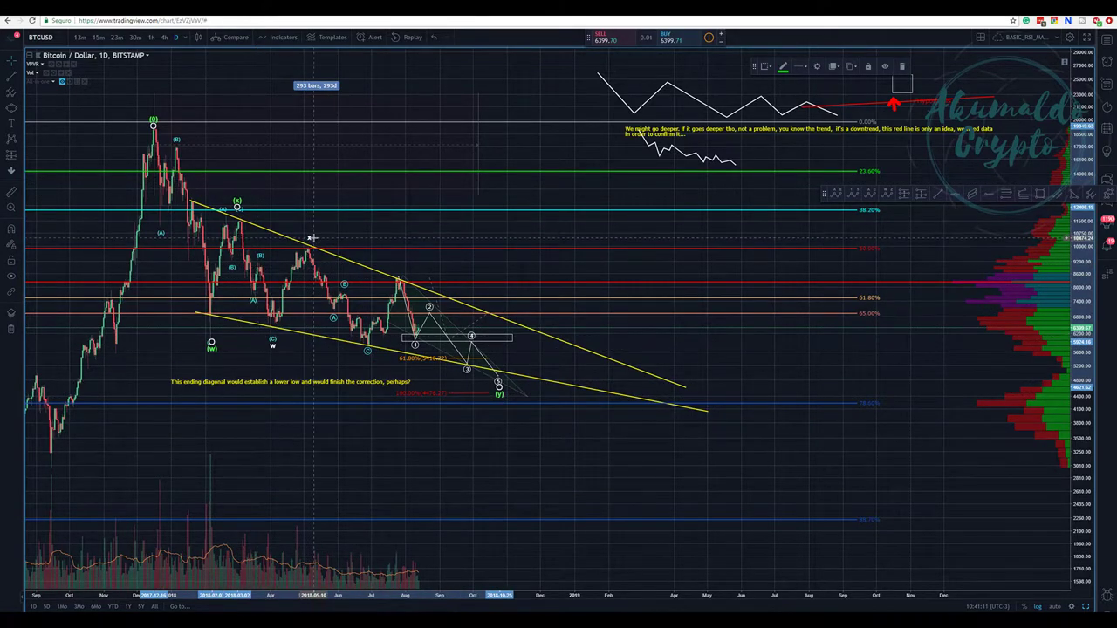
Overlay the white zigzag on the price swings inside the yellow wedge and fit the red line along its recent lows.
click(703, 107)
mouse_move(702, 106)
mouse_down()
mouse_move(642, 109)
mouse_move(327, 288)
mouse_move(348, 299)
mouse_move(352, 286)
mouse_move(343, 298)
mouse_up()
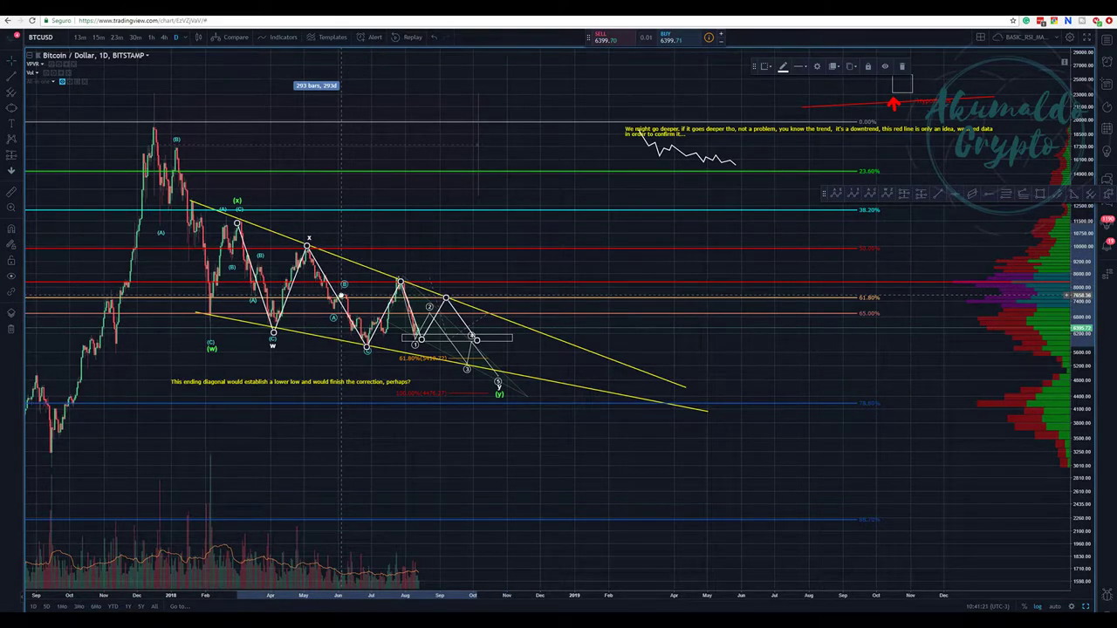
mouse_move(858, 102)
mouse_down()
mouse_move(722, 163)
mouse_move(474, 353)
mouse_move(404, 347)
mouse_up()
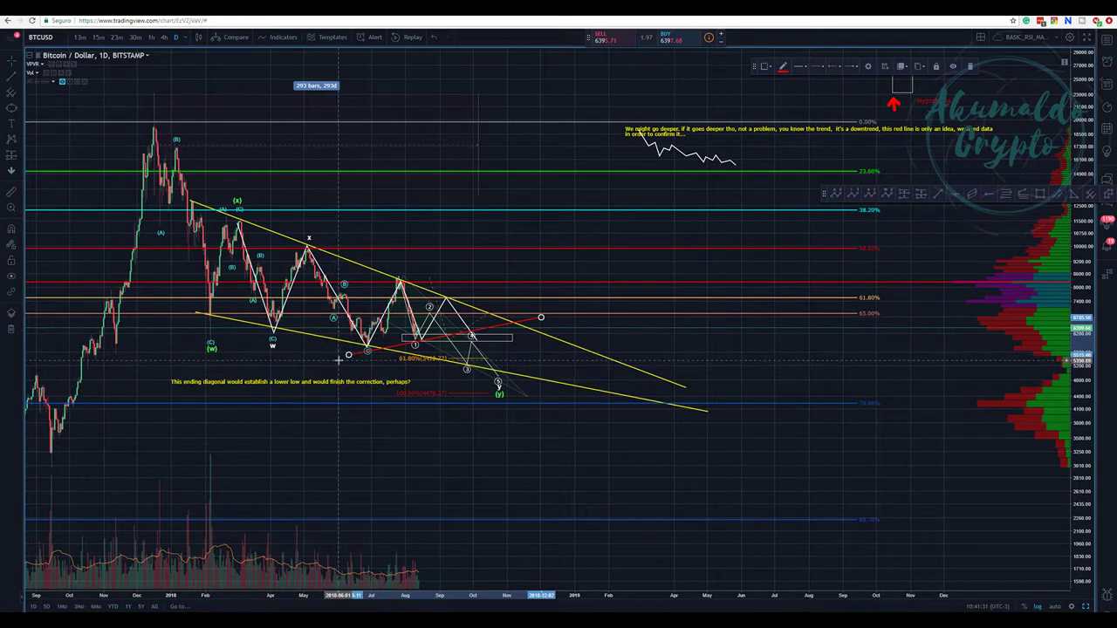
drag(349, 353, 349, 349)
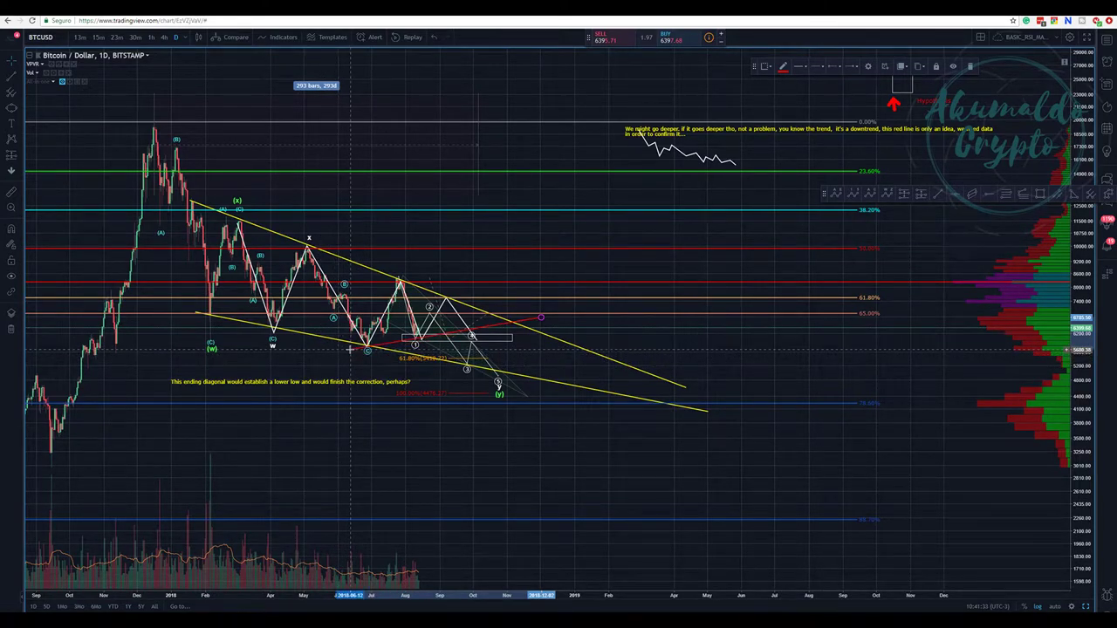
drag(541, 318, 541, 314)
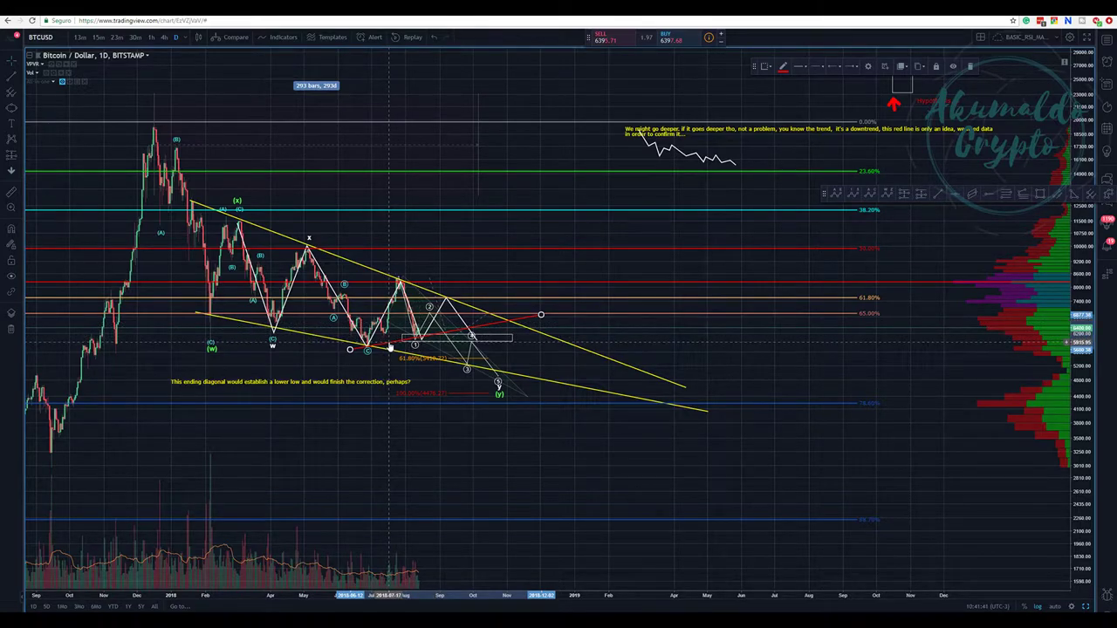
Move the red line and the white zigzag off the price action into the empty chart area above the wedge.
drag(397, 345, 511, 226)
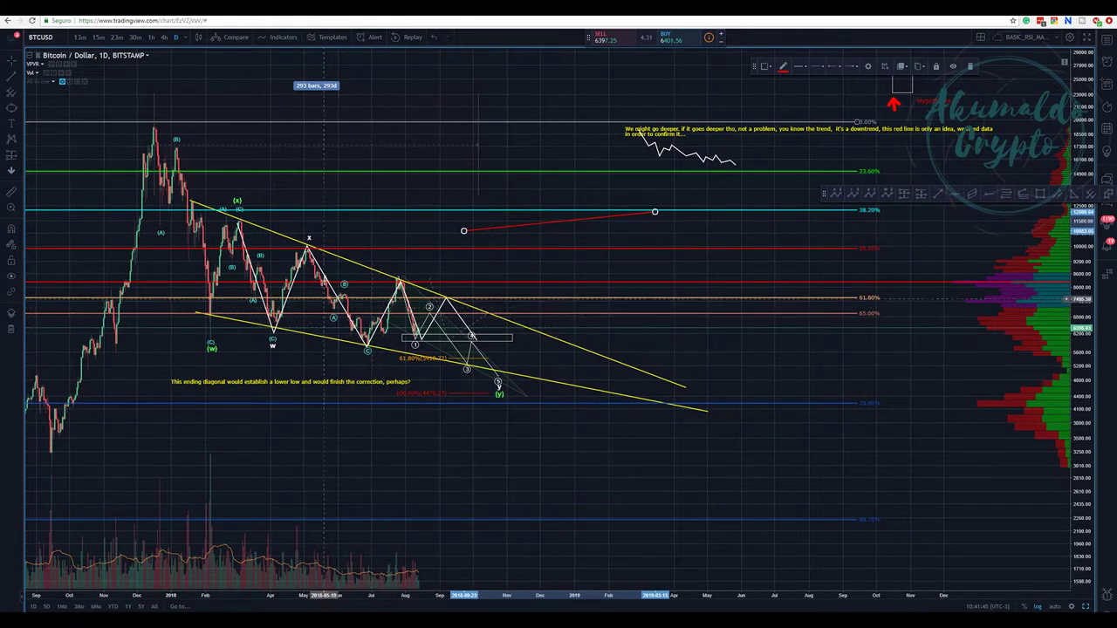
drag(330, 283, 756, 213)
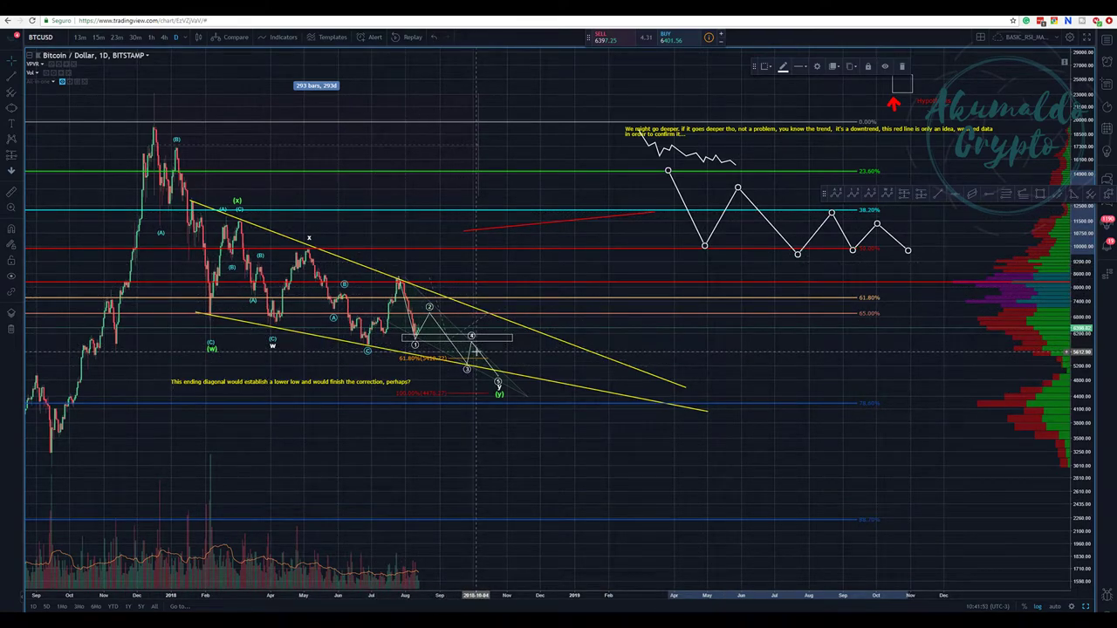
mouse_move(723, 220)
mouse_down()
mouse_move(574, 122)
mouse_move(591, 95)
mouse_up()
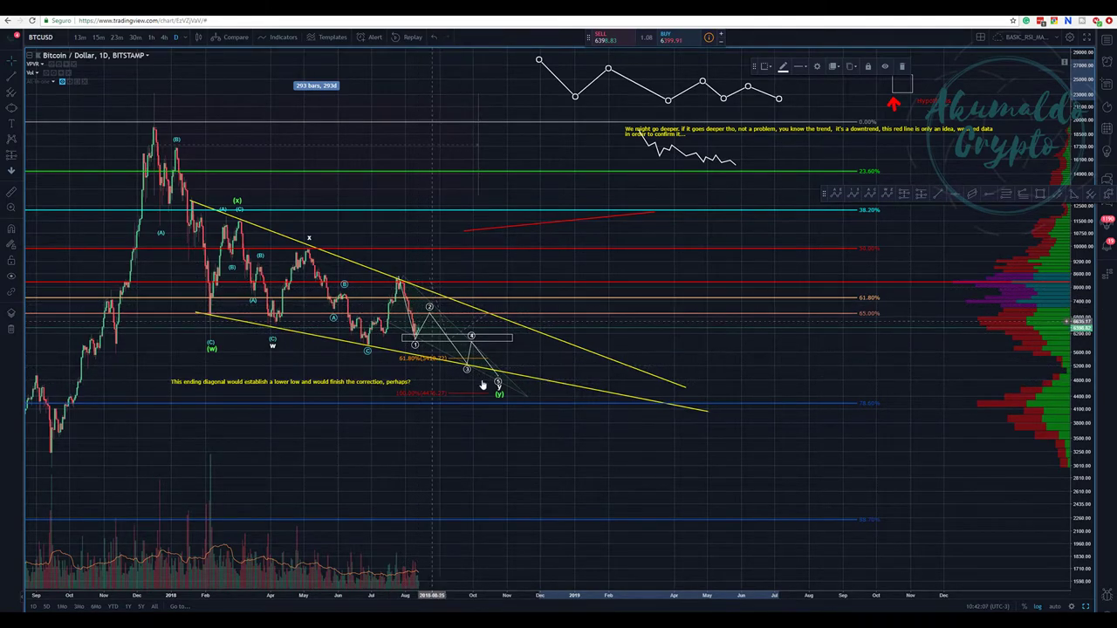
Show the hidden All-in-one indicator on the Bitcoin daily chart.
click(398, 271)
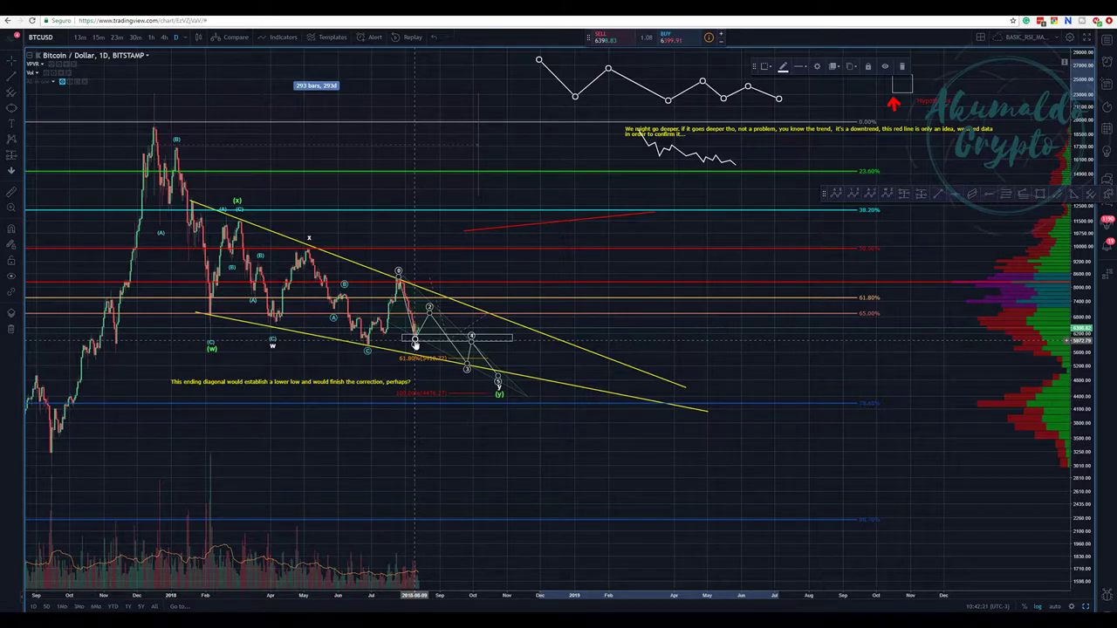
scroll(414, 342, down, 1)
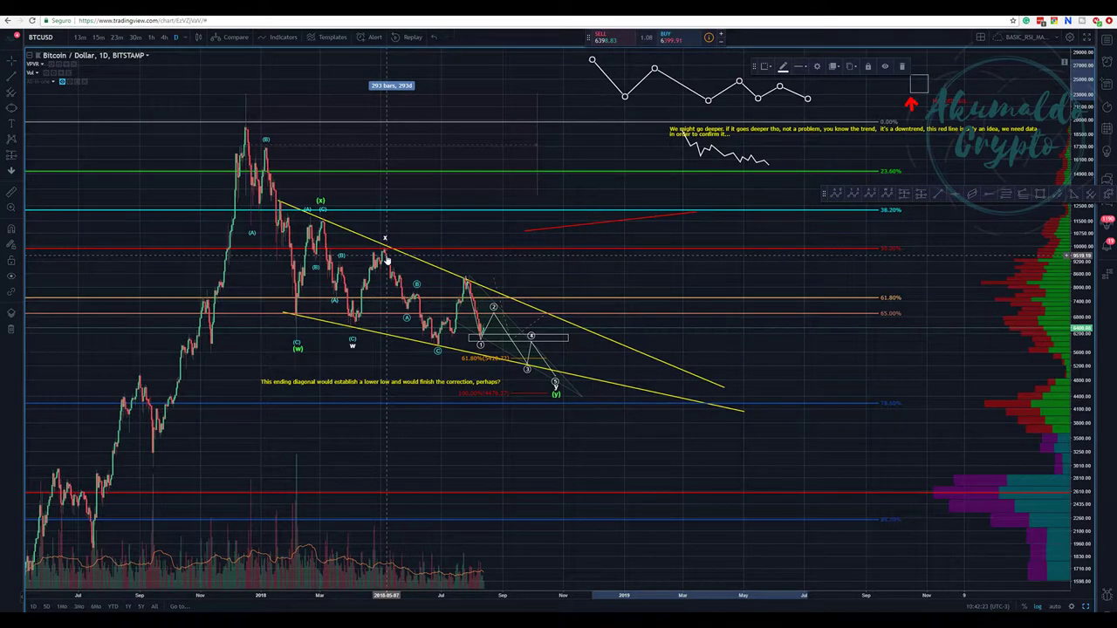
mouse_move(60, 81)
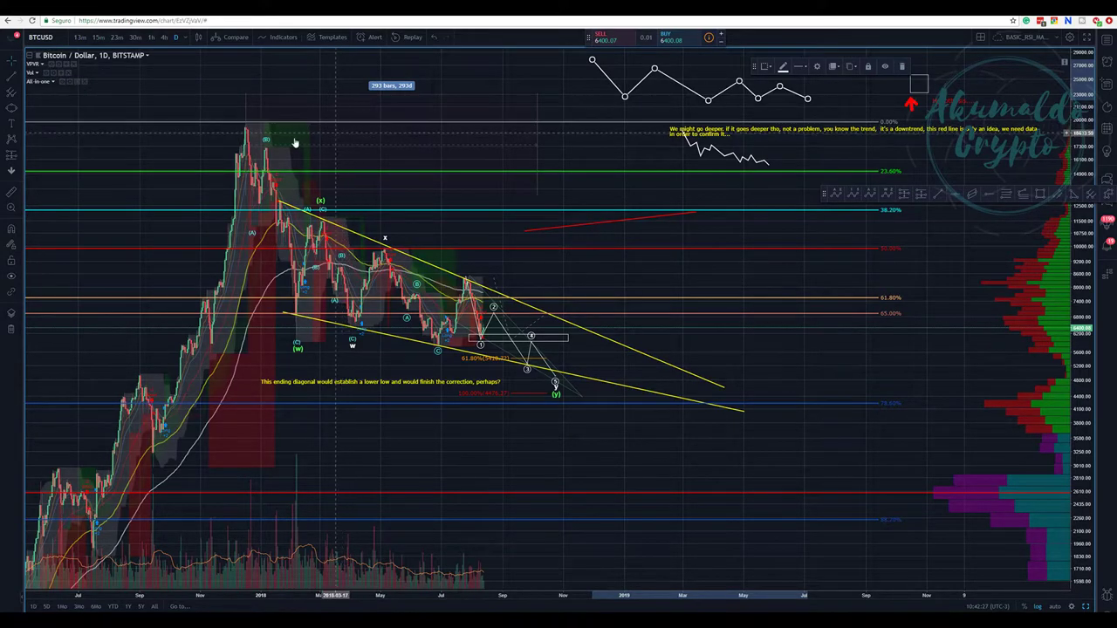
drag(408, 184, 339, 147)
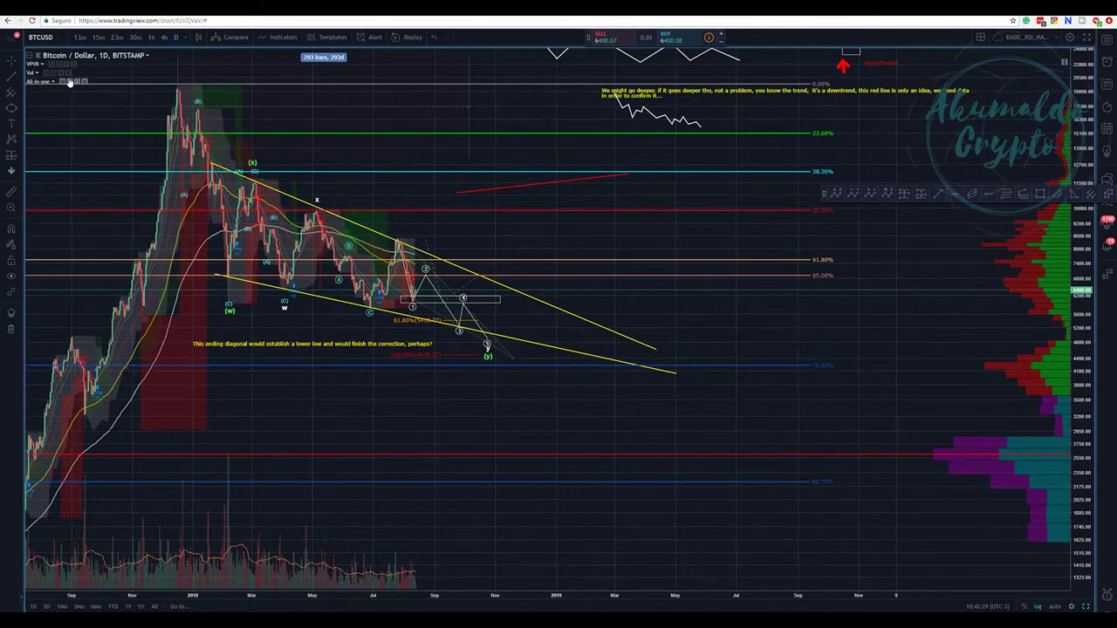
Hide the All-in-one indicator's Resistance Zone, Support Zone and Ichimoku Cloud Background, and disable its Strategy Pivot option.
click(69, 82)
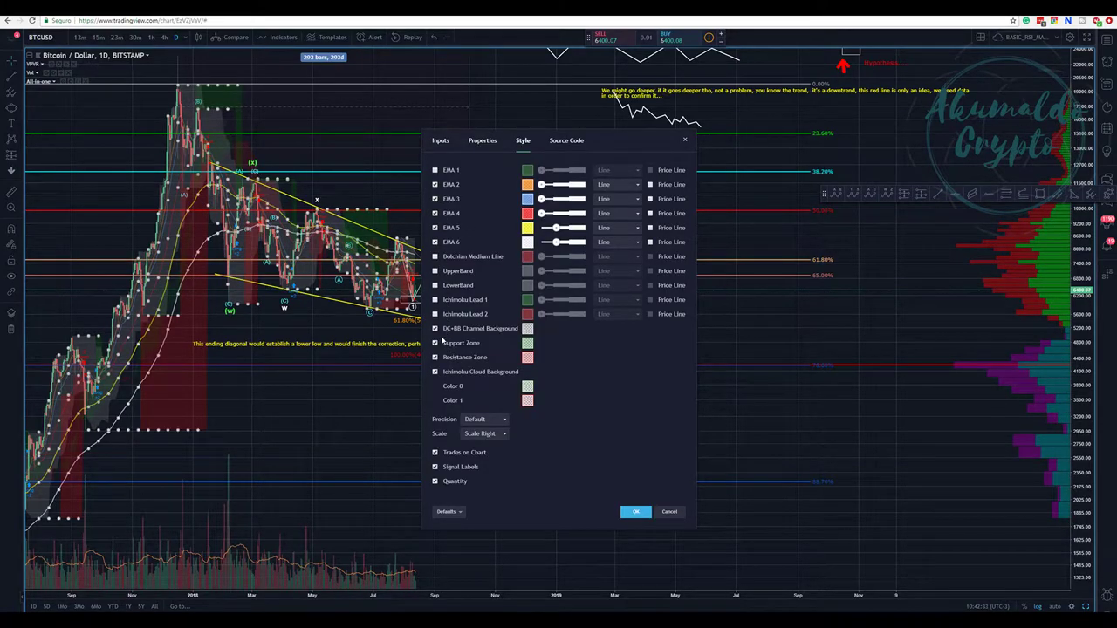
click(435, 357)
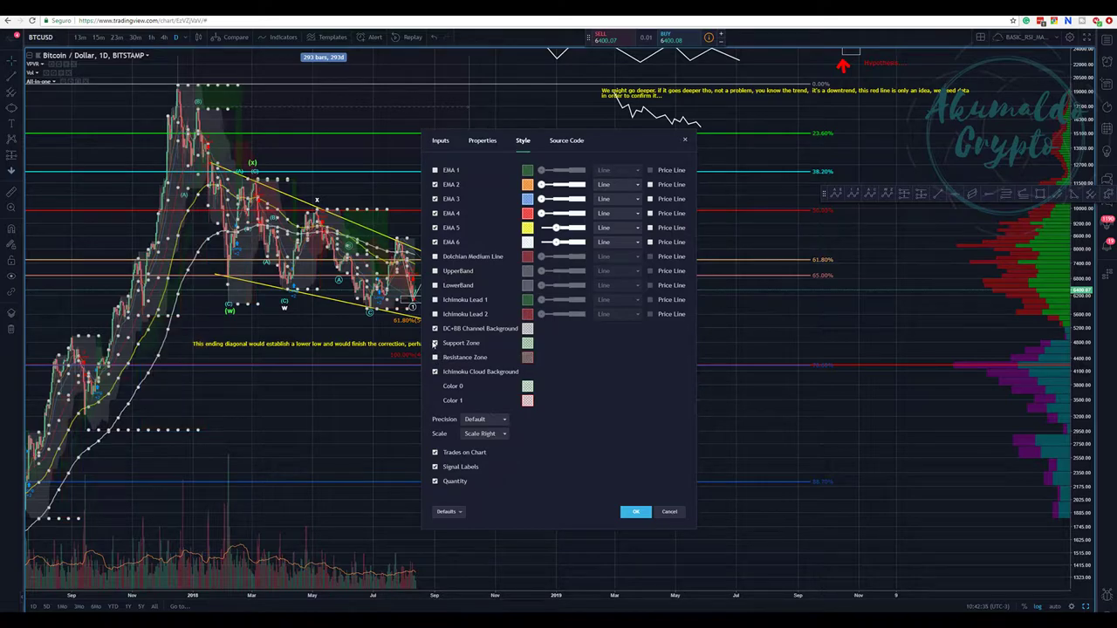
click(435, 343)
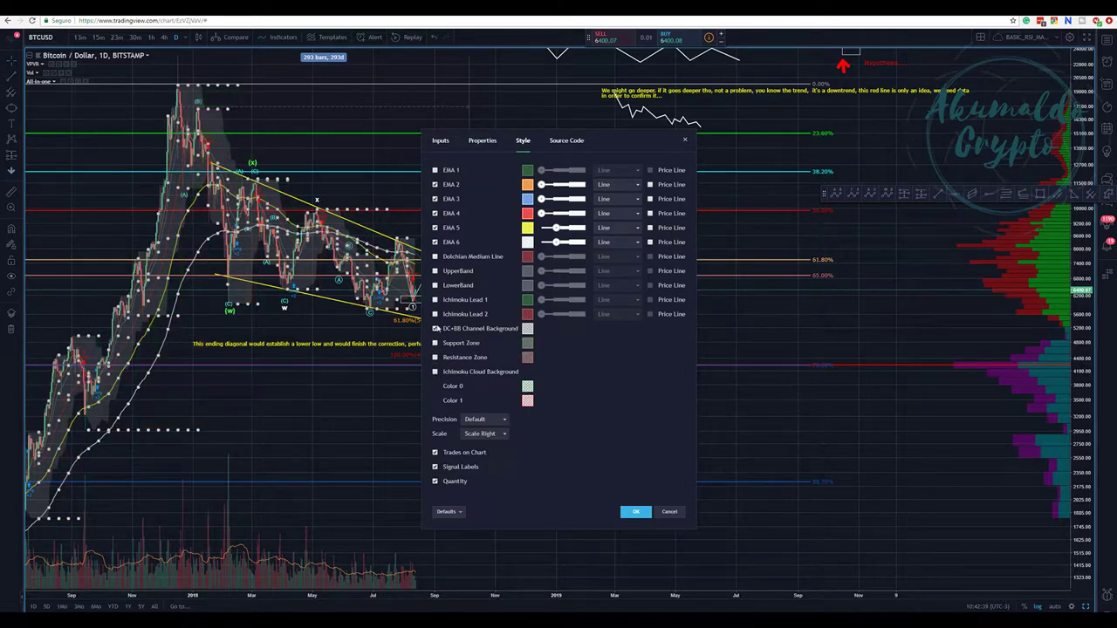
click(442, 142)
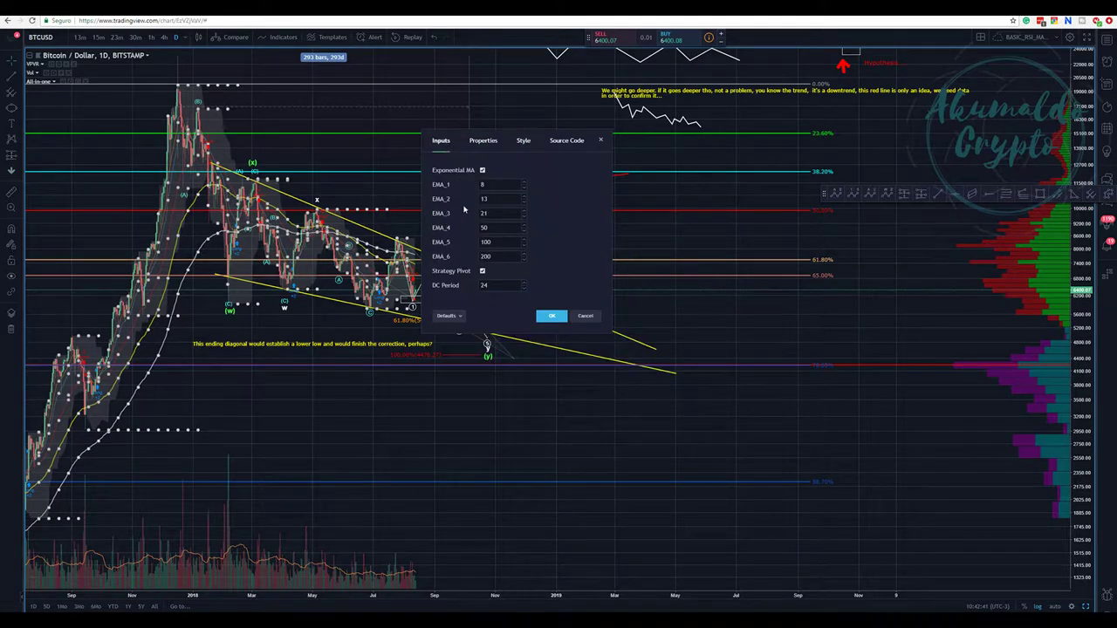
click(552, 317)
Examine the recent daily candles around wave 1 against the moving averages and the channel background.
scroll(481, 247, down, 2)
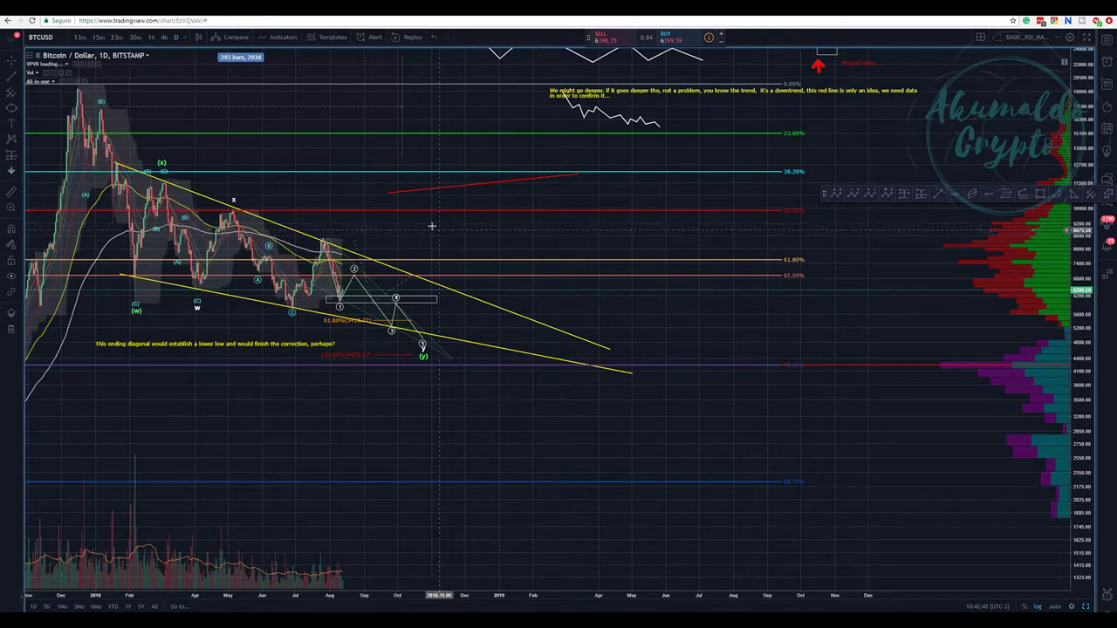
scroll(448, 225, up, 3)
drag(449, 225, 488, 233)
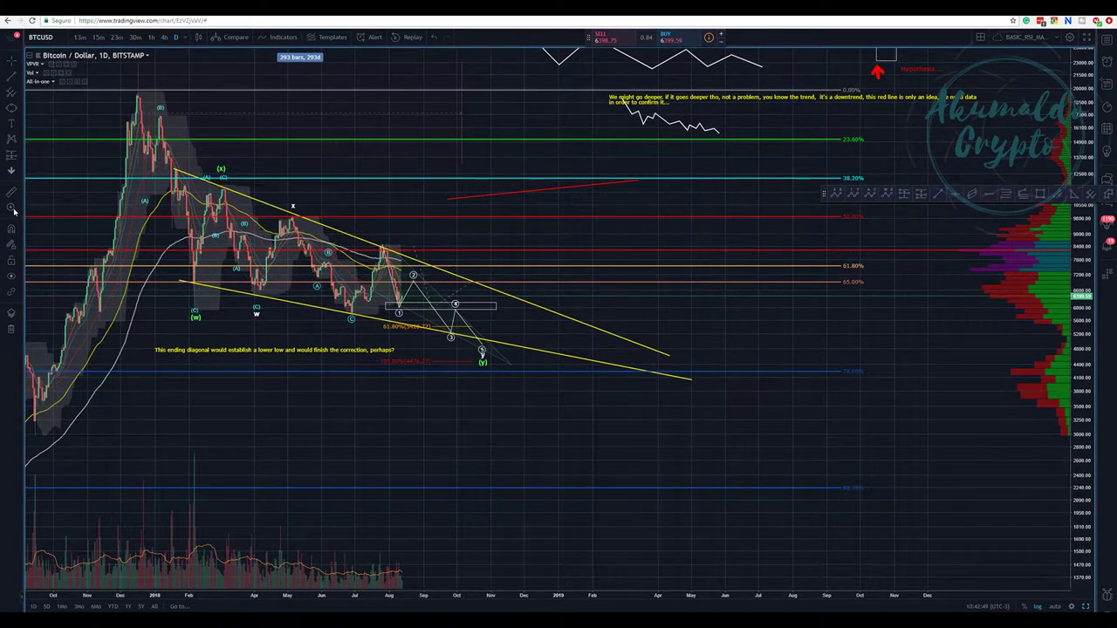
scroll(462, 342, up, 10)
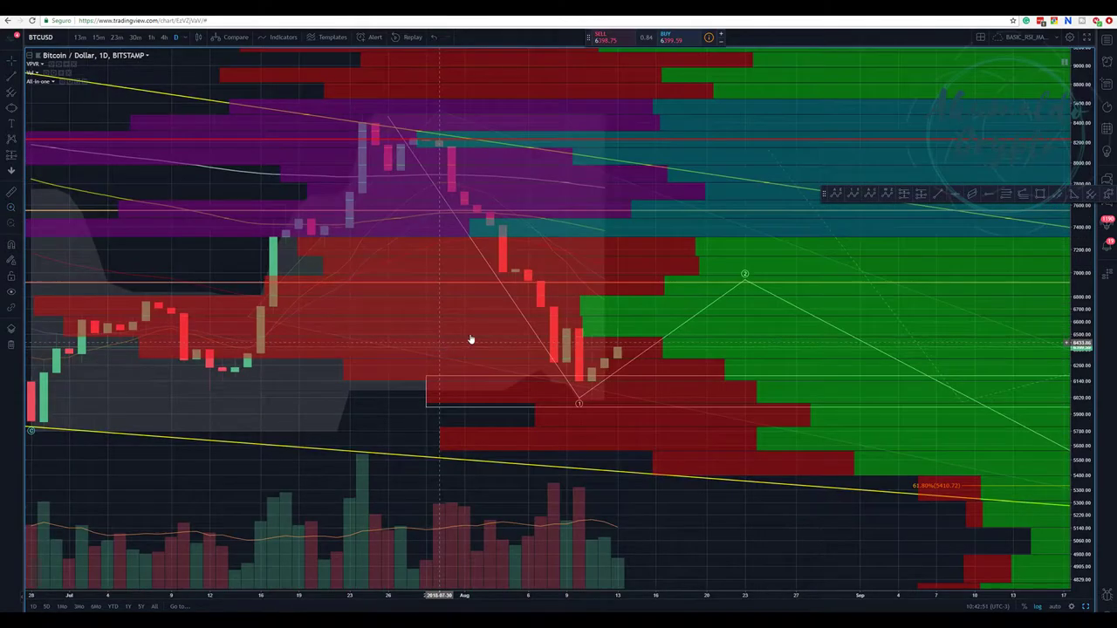
scroll(457, 324, down, 4)
drag(713, 247, 497, 267)
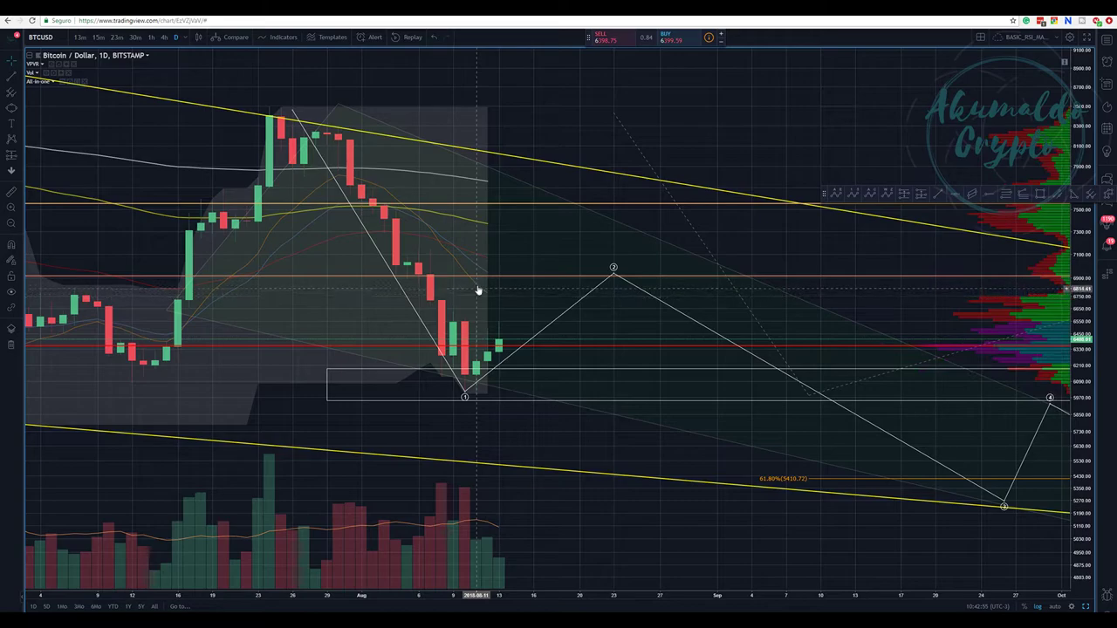
drag(440, 245, 381, 241)
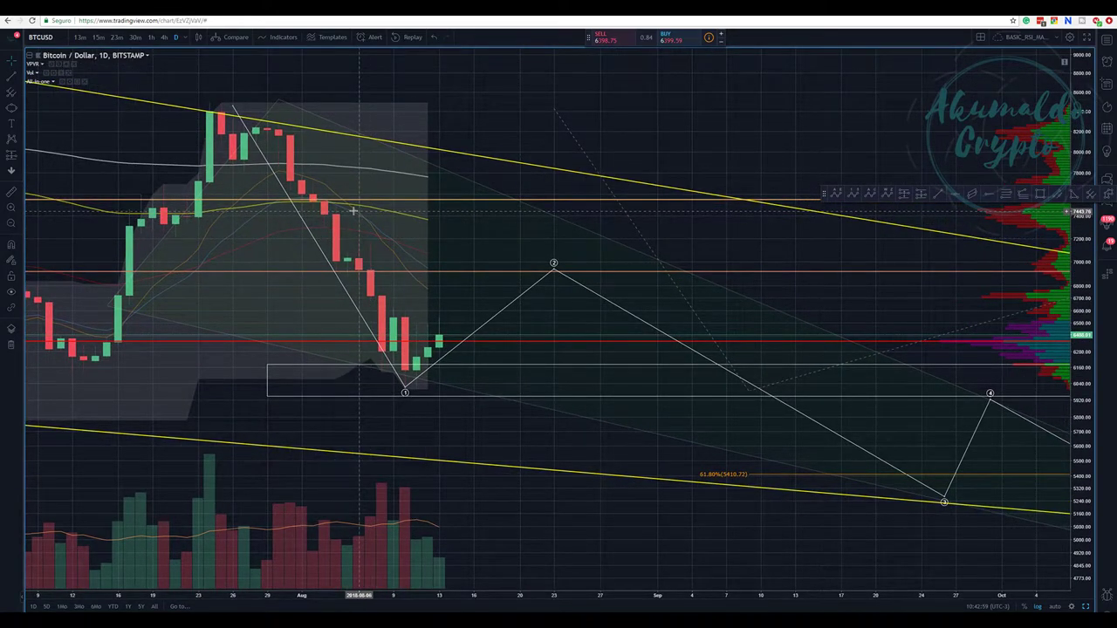
Change the colour of the All-in-one indicator's EMA 3 line to cyan.
click(70, 82)
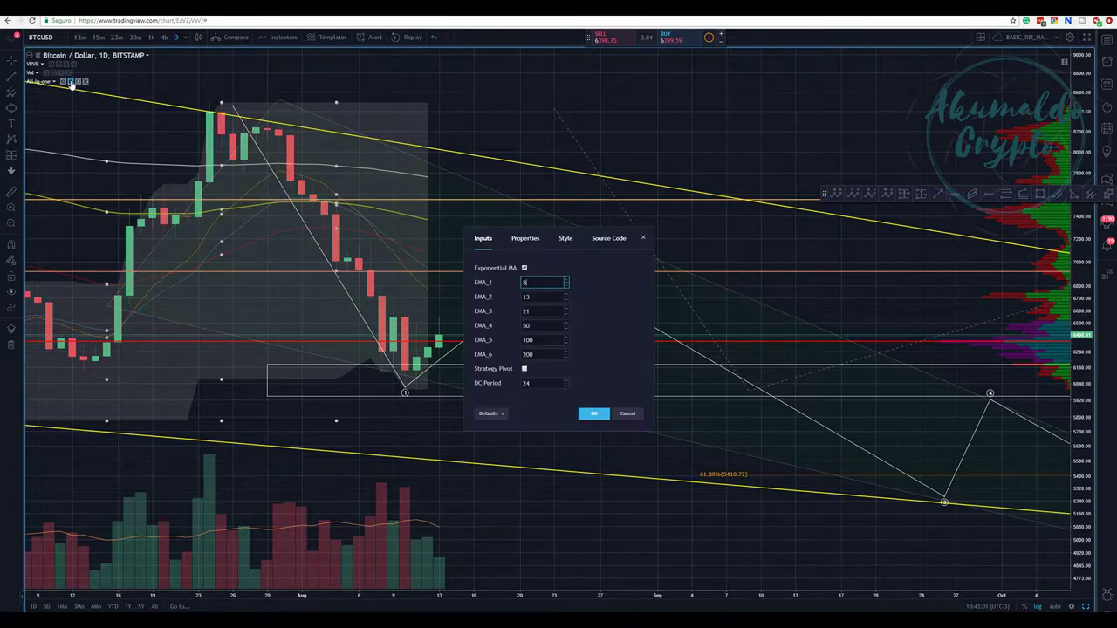
click(526, 239)
click(487, 240)
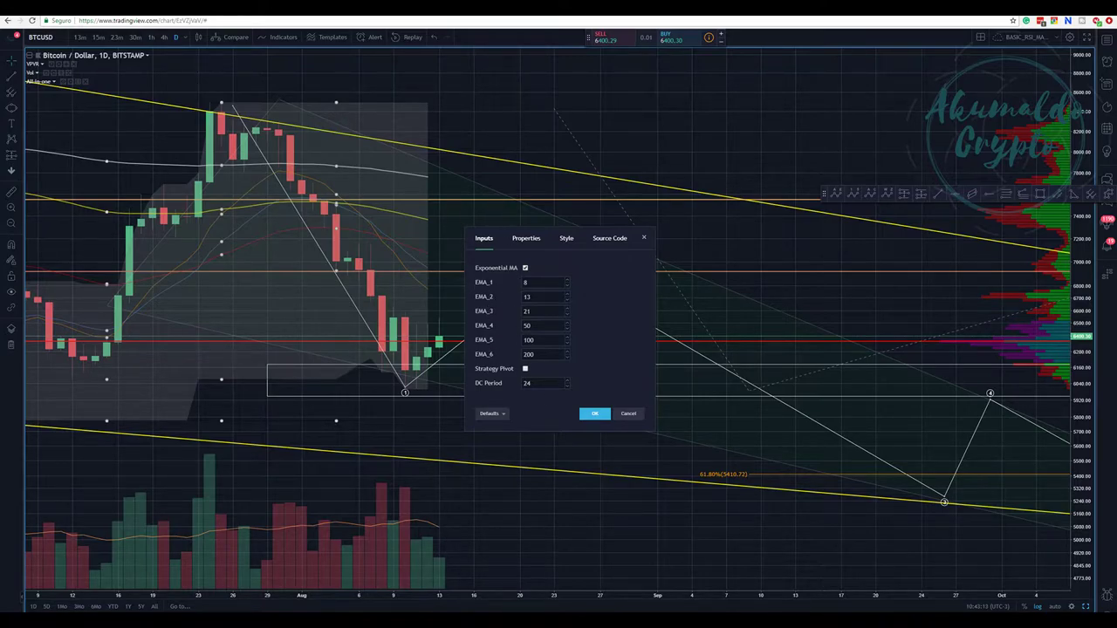
click(565, 241)
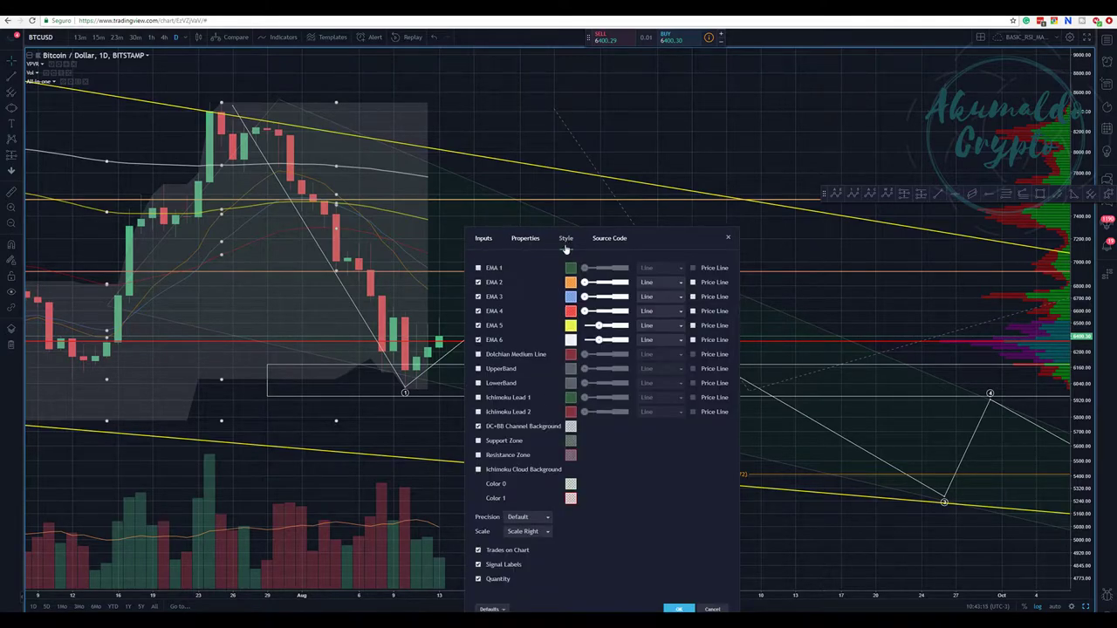
click(483, 238)
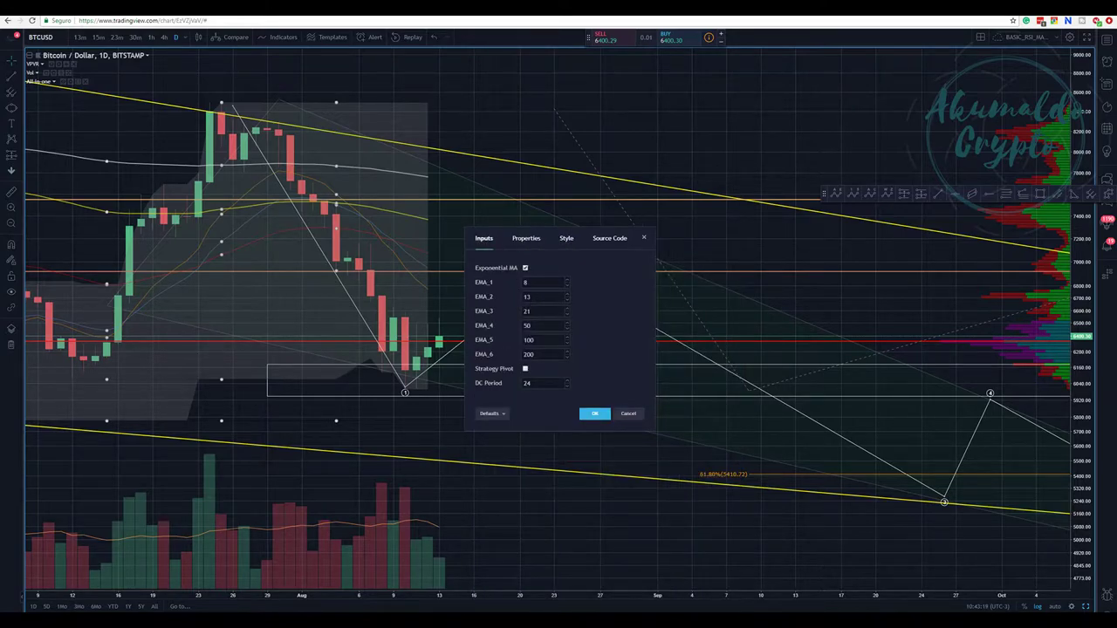
click(566, 239)
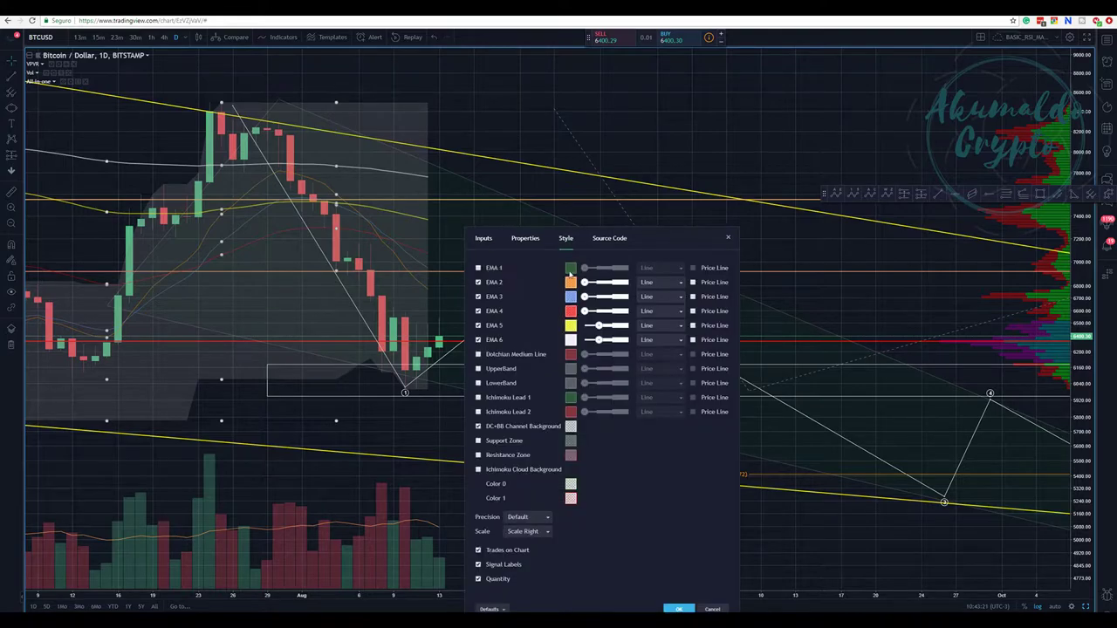
click(570, 297)
click(616, 319)
Show the All-in-one indicator's EMA 1 line, colour it magenta and make it thicker.
click(488, 241)
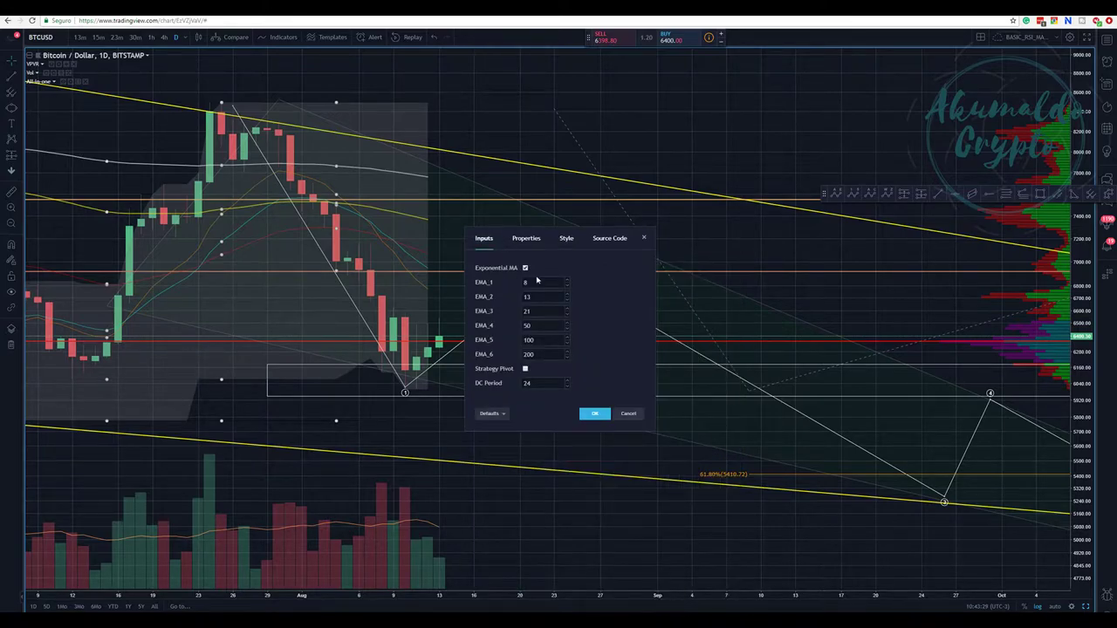
click(529, 241)
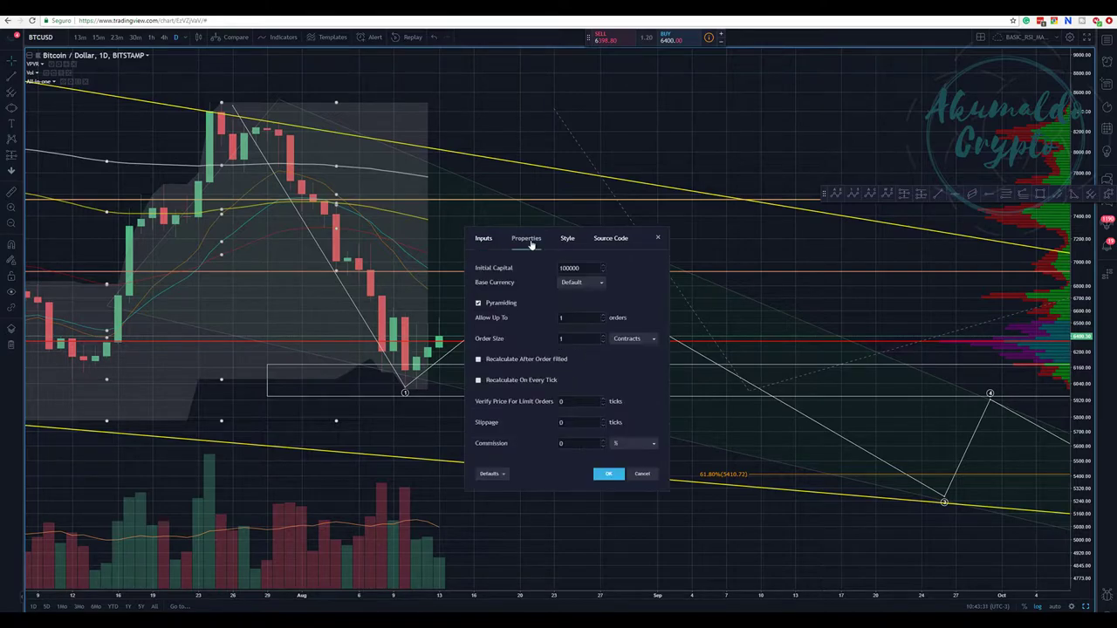
click(568, 239)
click(477, 269)
click(571, 269)
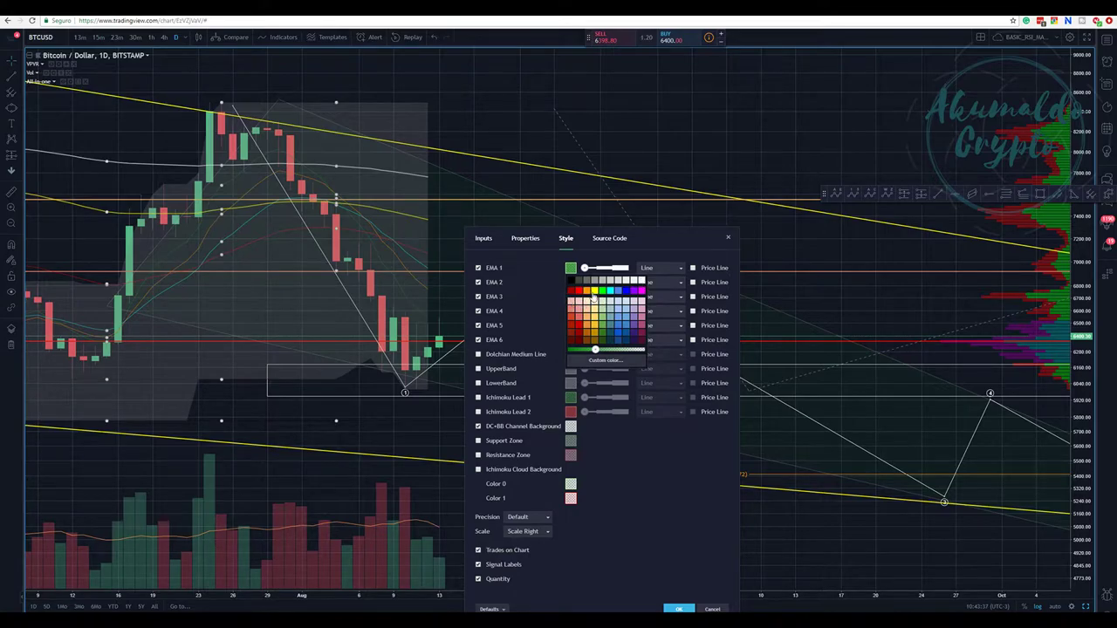
click(644, 291)
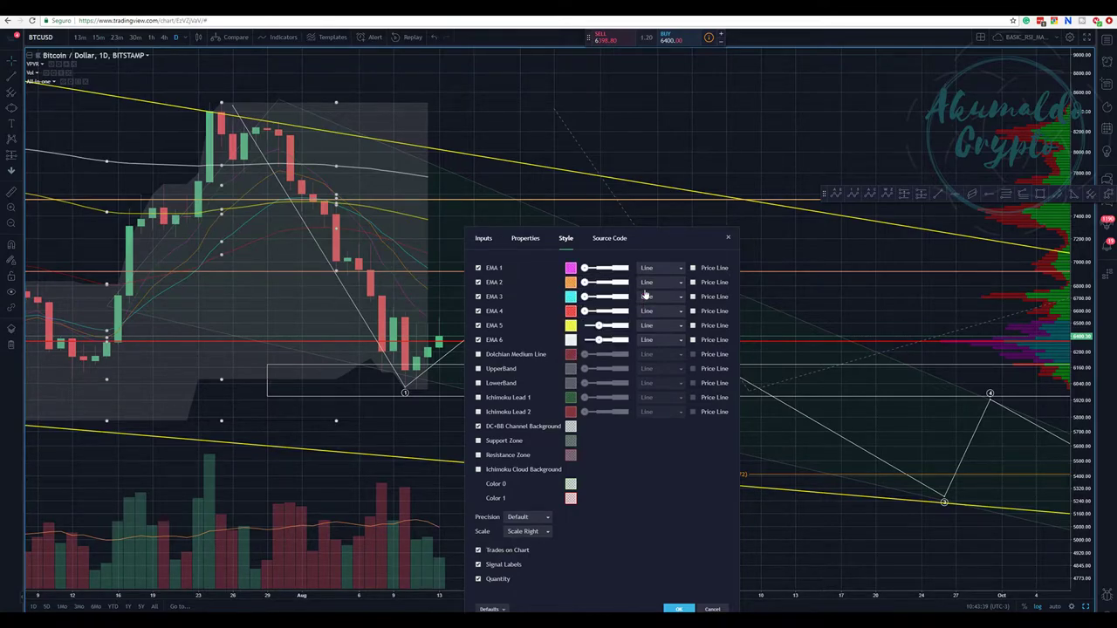
click(598, 269)
click(679, 609)
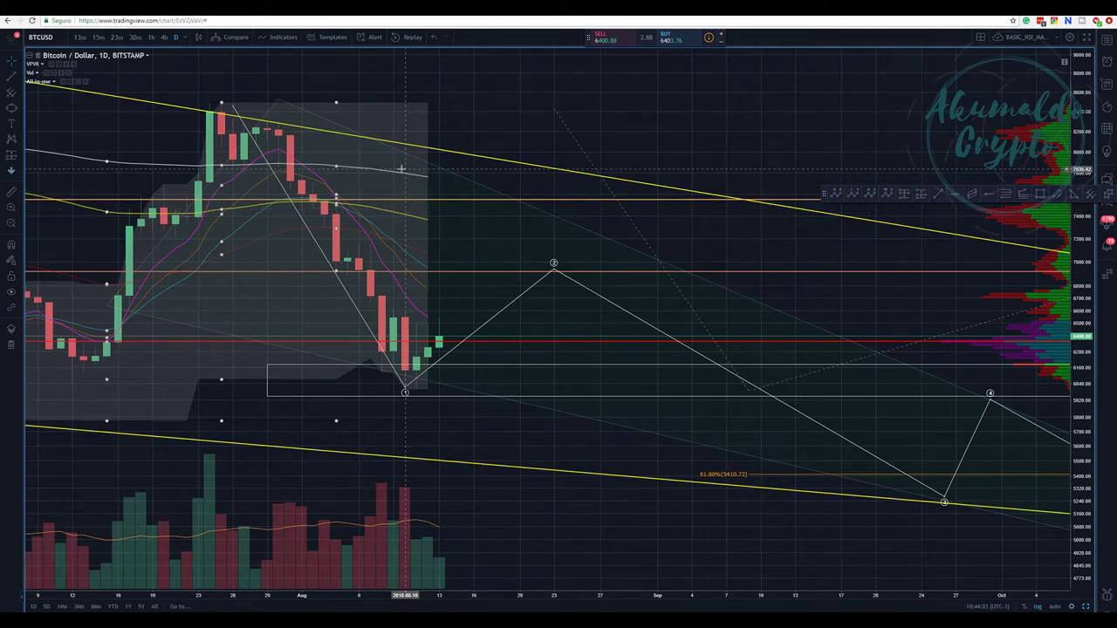
Draw a Fibonacci retracement from the late-July high to the wave 1 low and bring wave 2 back near its 38.20% level.
scroll(554, 340, down, 2)
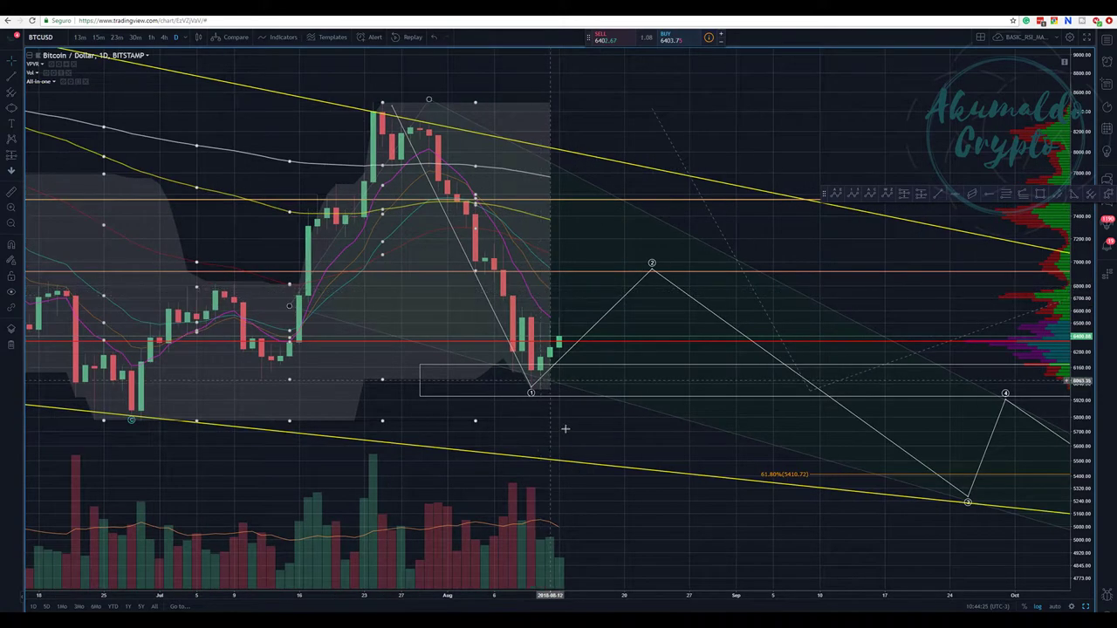
drag(571, 424, 388, 359)
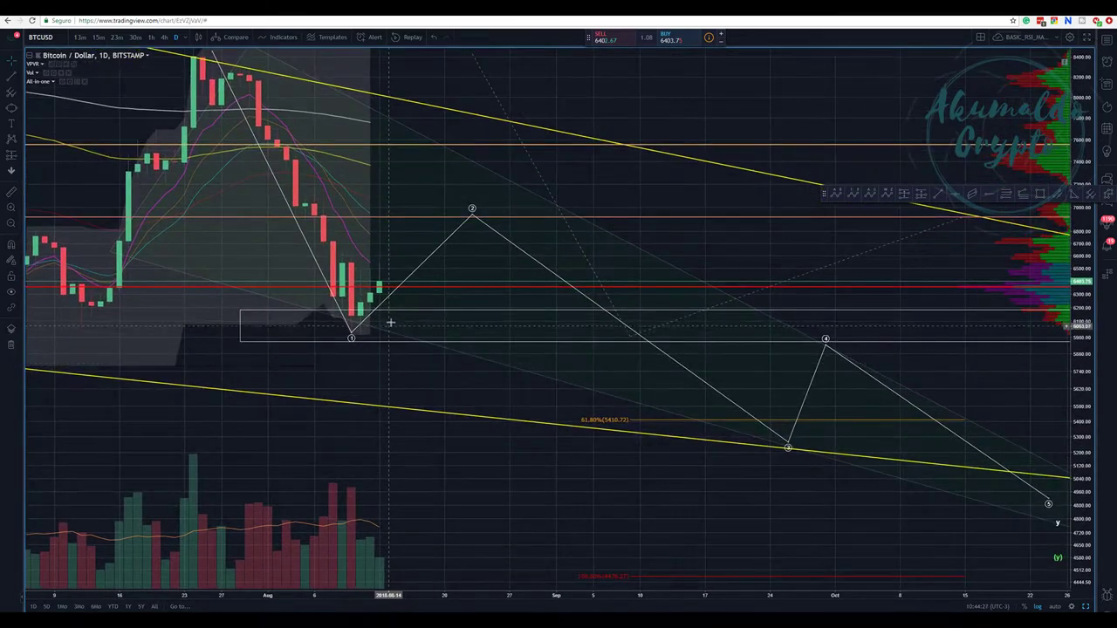
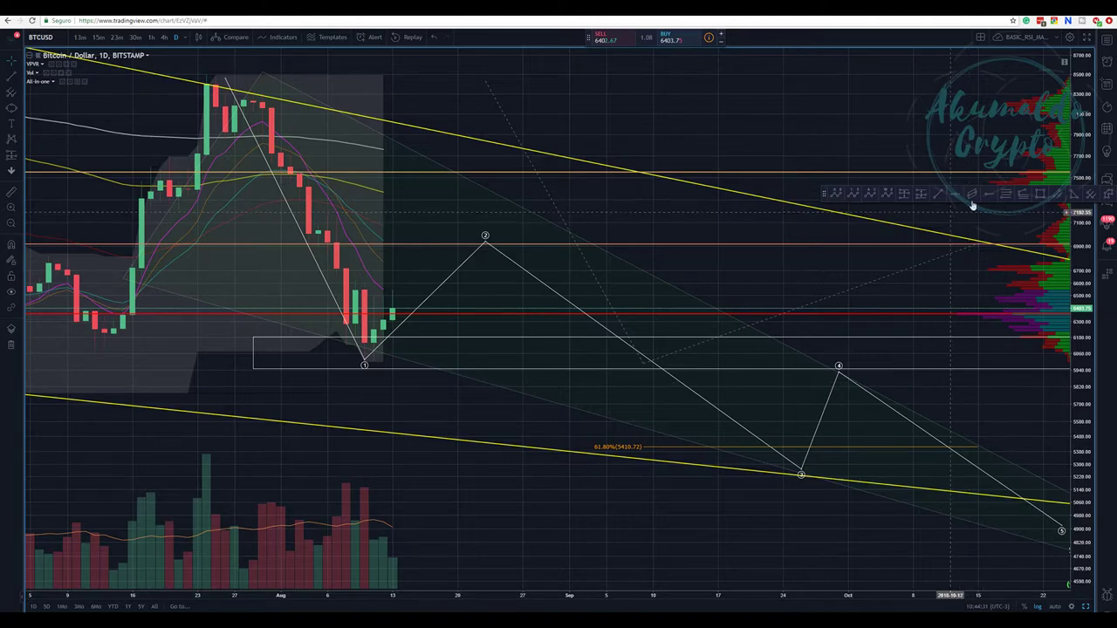
click(355, 73)
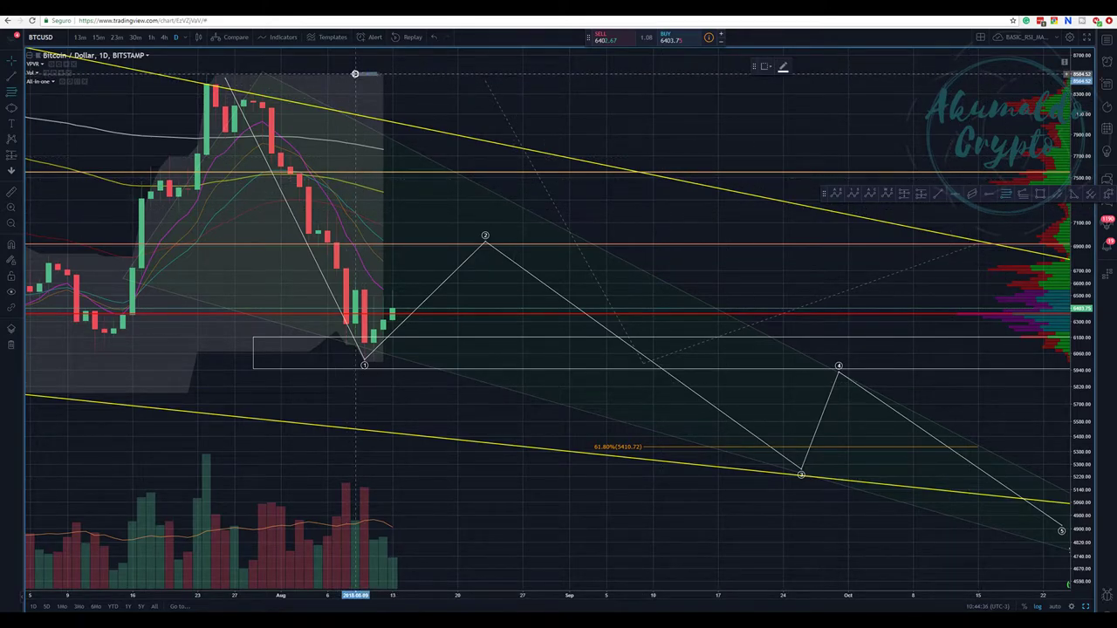
click(422, 360)
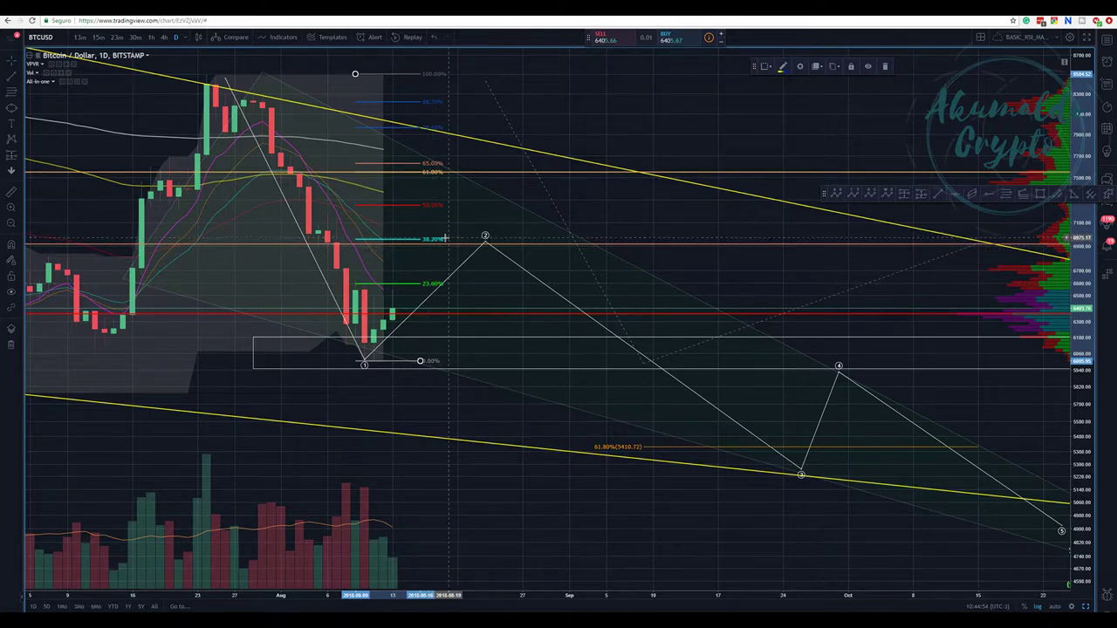
drag(485, 236, 420, 236)
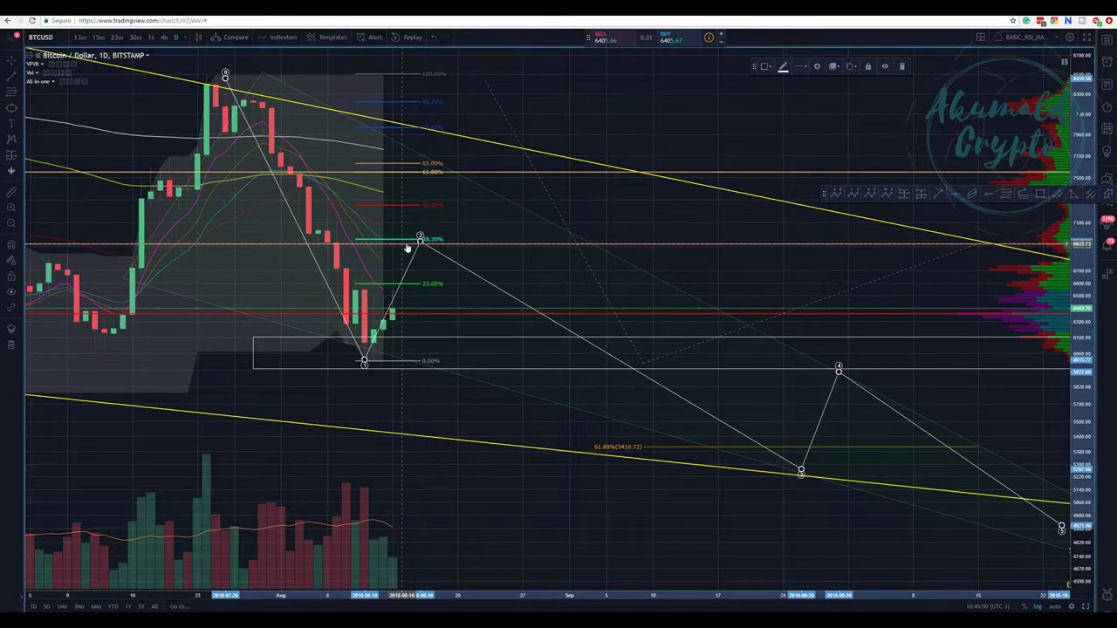
Make the All-in-one indicator's orange EMA 2 line thicker.
click(377, 260)
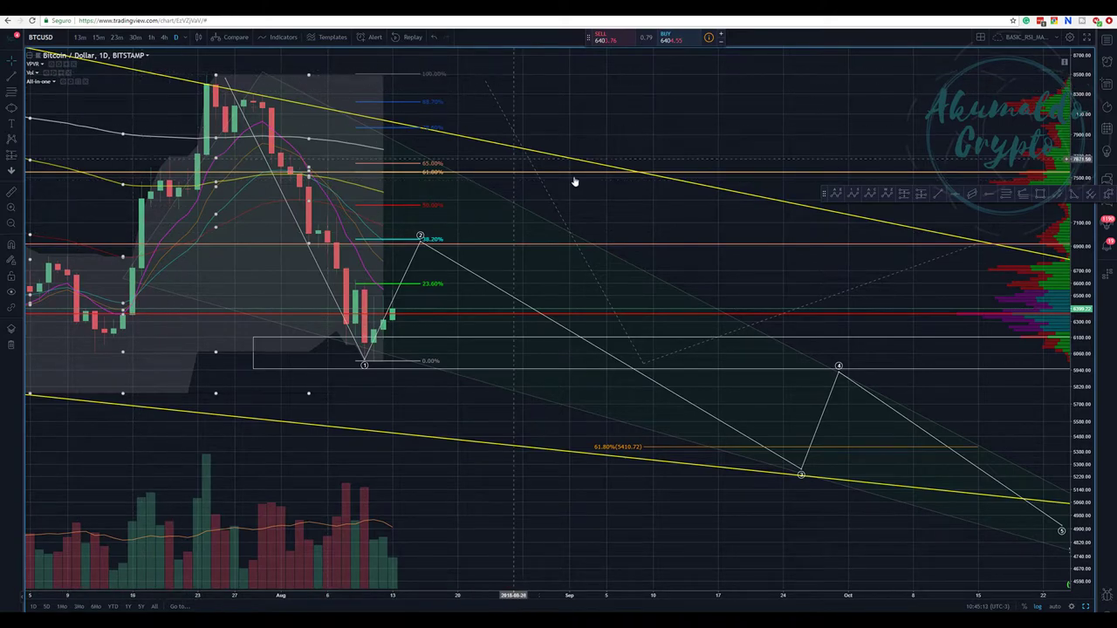
click(70, 81)
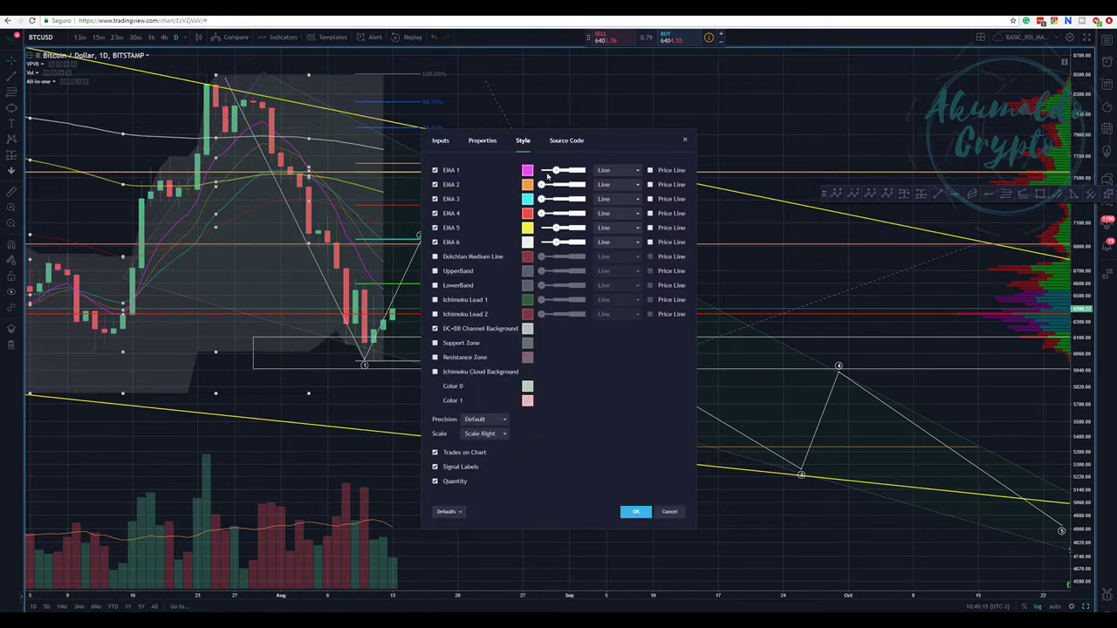
click(634, 512)
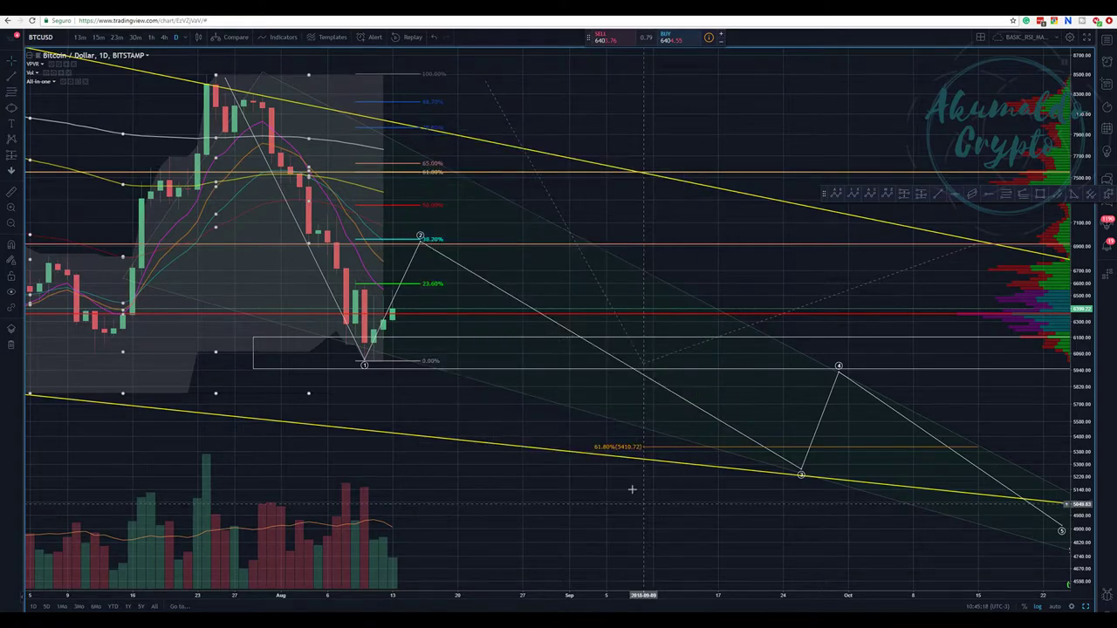
Move the wave 2 point onto the 38.20% retracement level at 15 August 2018.
click(385, 243)
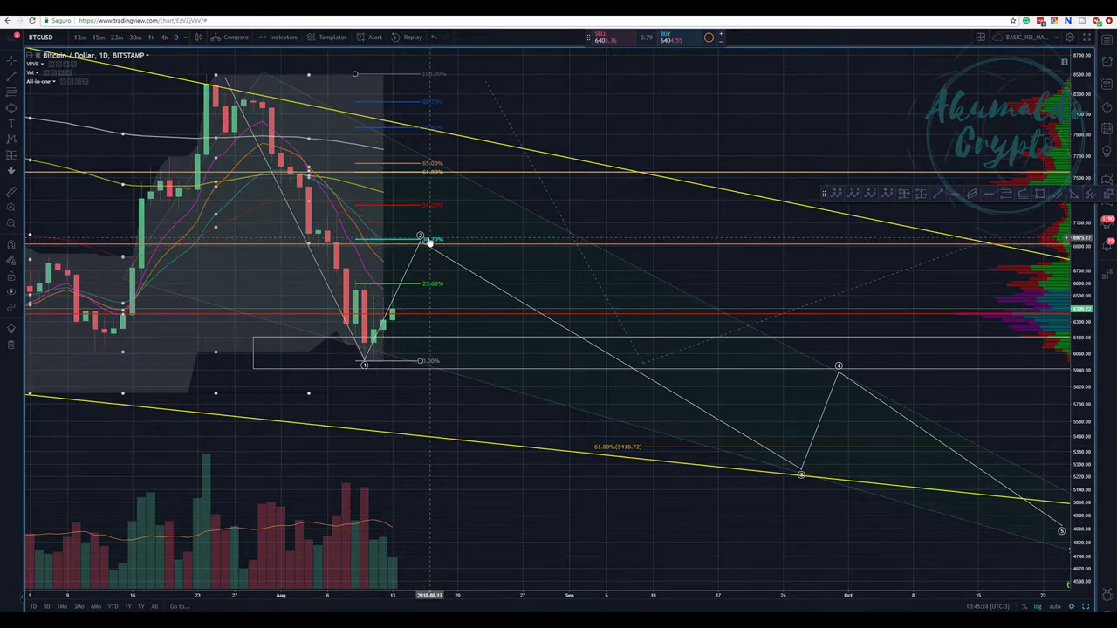
mouse_move(420, 236)
mouse_down()
mouse_move(401, 236)
mouse_move(411, 234)
mouse_up()
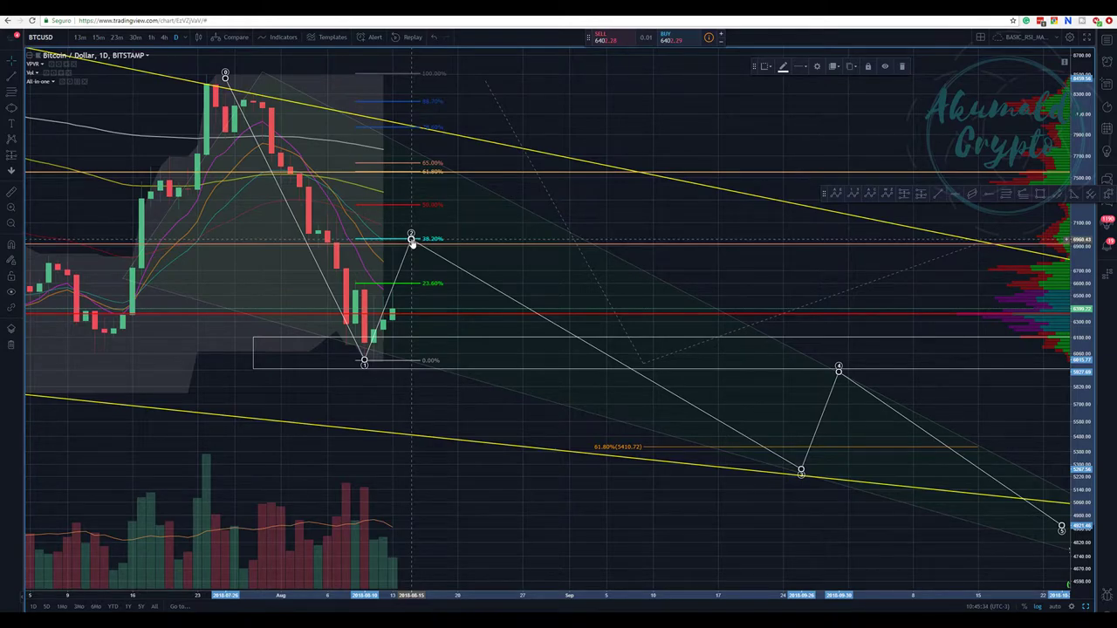
drag(414, 243, 410, 241)
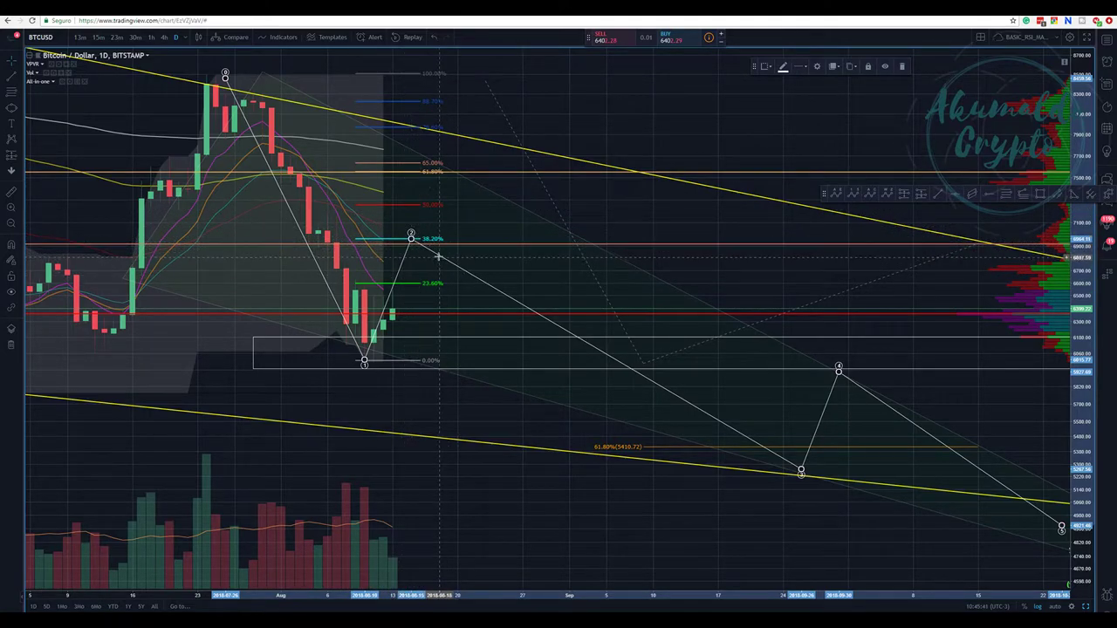
Move the red line farther out from the wedge, into the empty area spanning about May to October 2019.
scroll(576, 209, down, 3)
drag(723, 130, 623, 125)
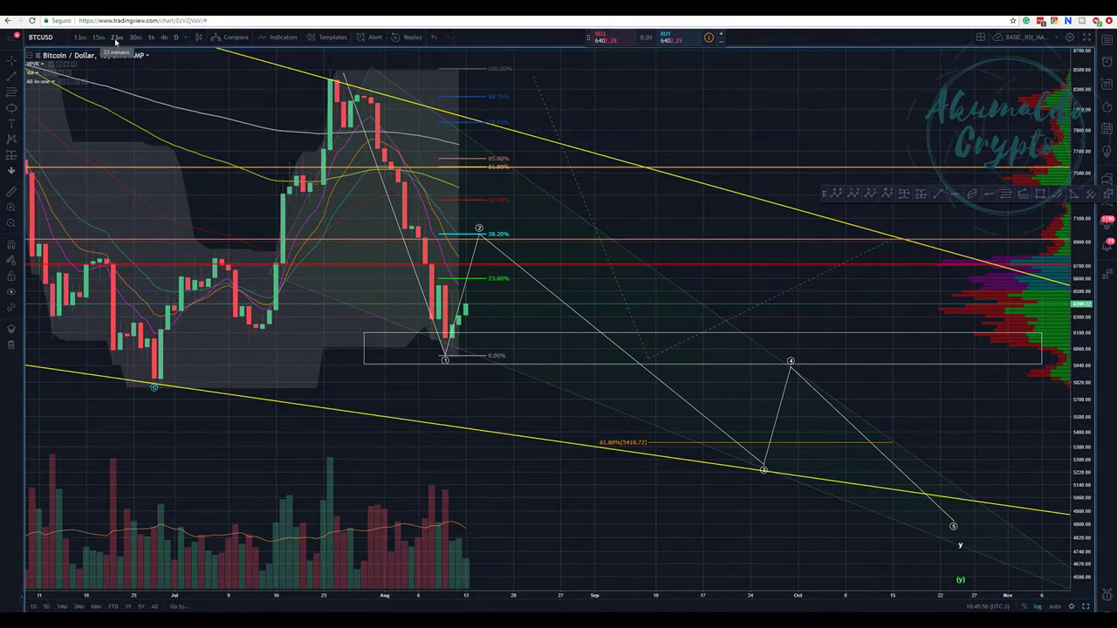
click(11, 226)
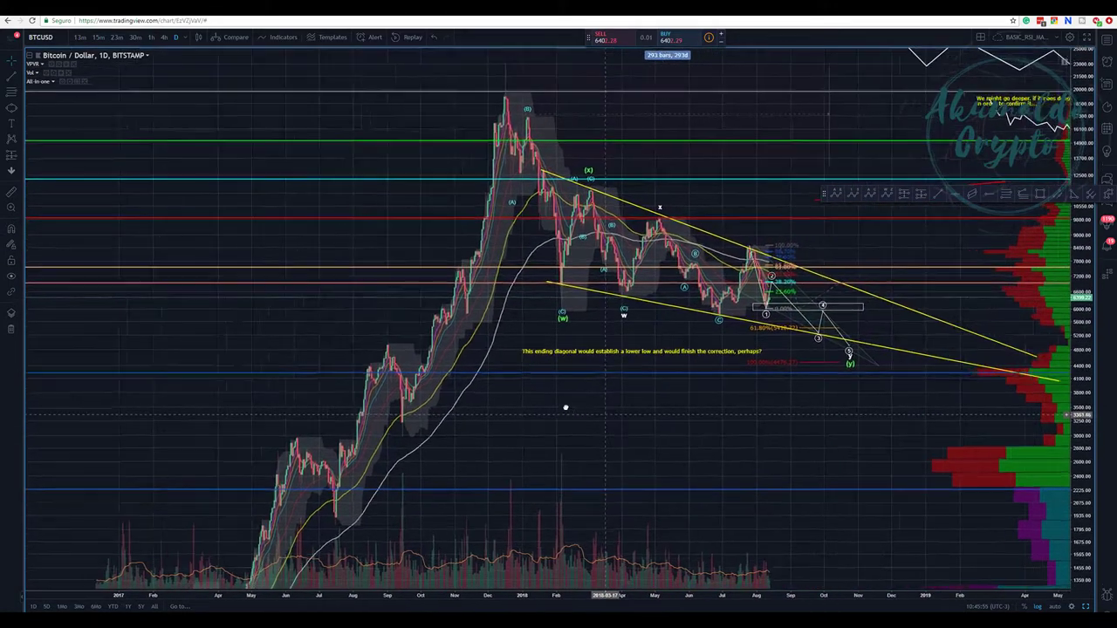
drag(567, 408, 375, 408)
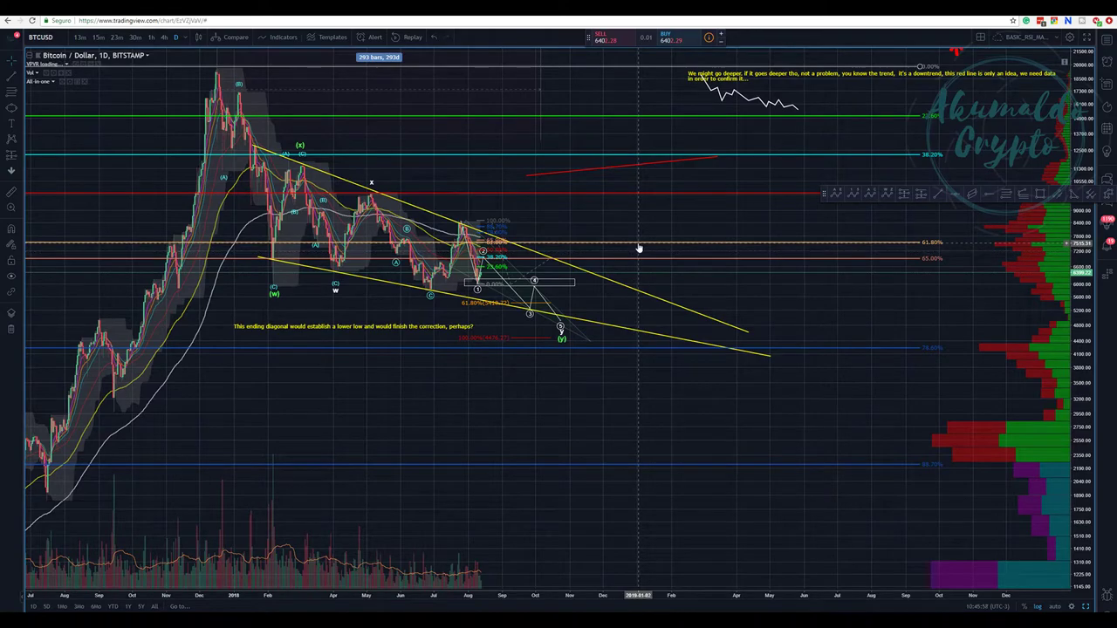
scroll(628, 247, up, 3)
drag(420, 405, 498, 393)
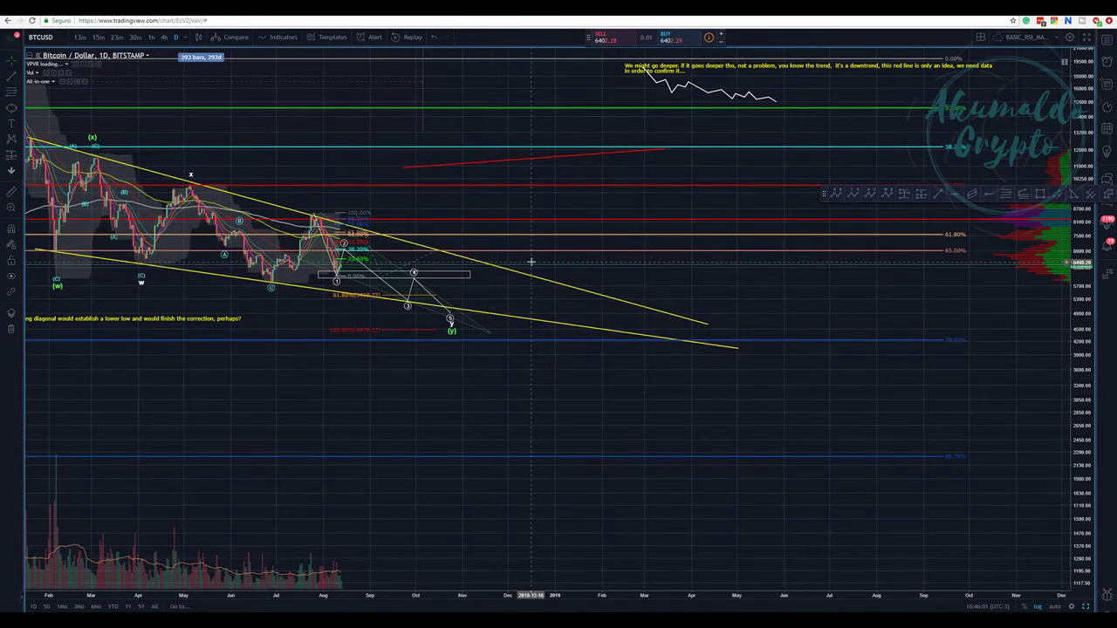
scroll(529, 262, down, 2)
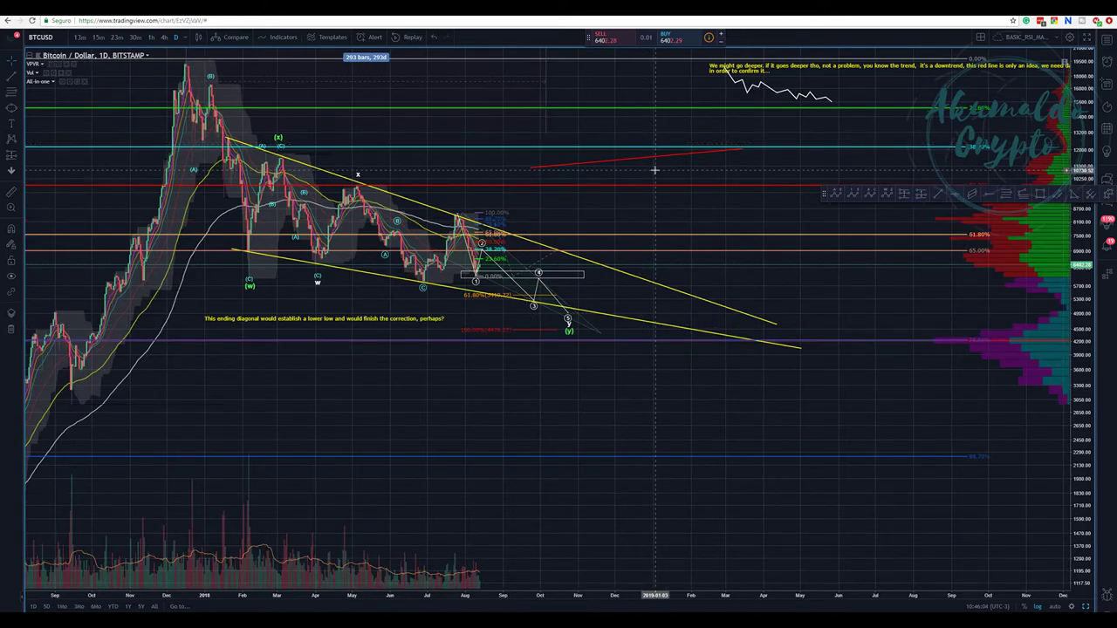
mouse_move(656, 161)
mouse_down()
mouse_move(783, 120)
mouse_move(989, 116)
mouse_up()
Hide the All-in-one indicator on the daily chart, keeping the whole wedge in view.
drag(748, 142, 559, 154)
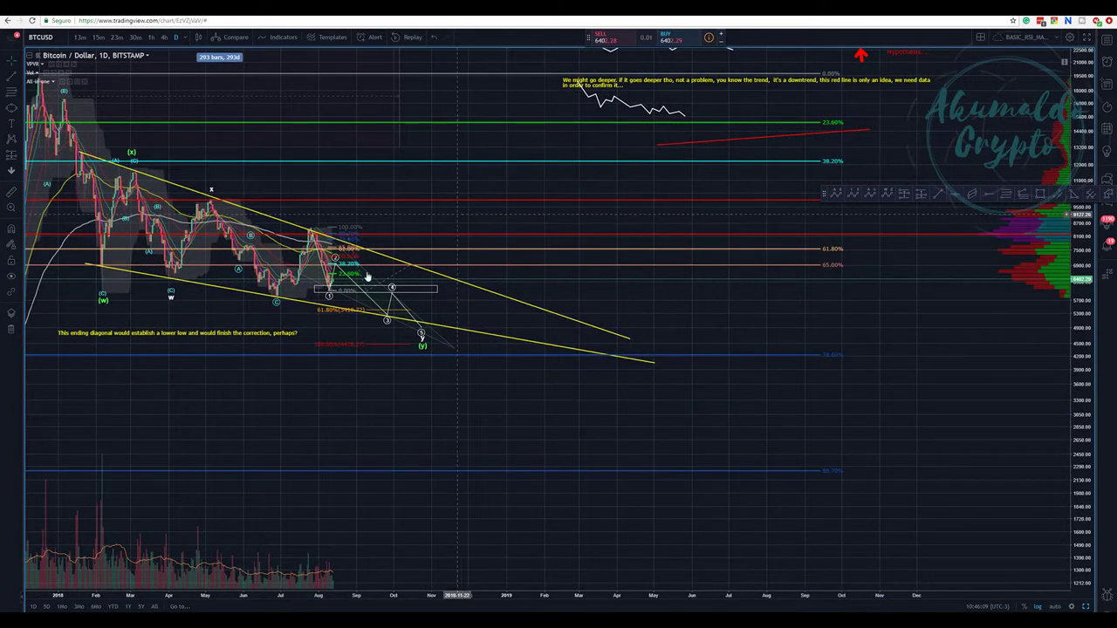
scroll(360, 265, up, 1)
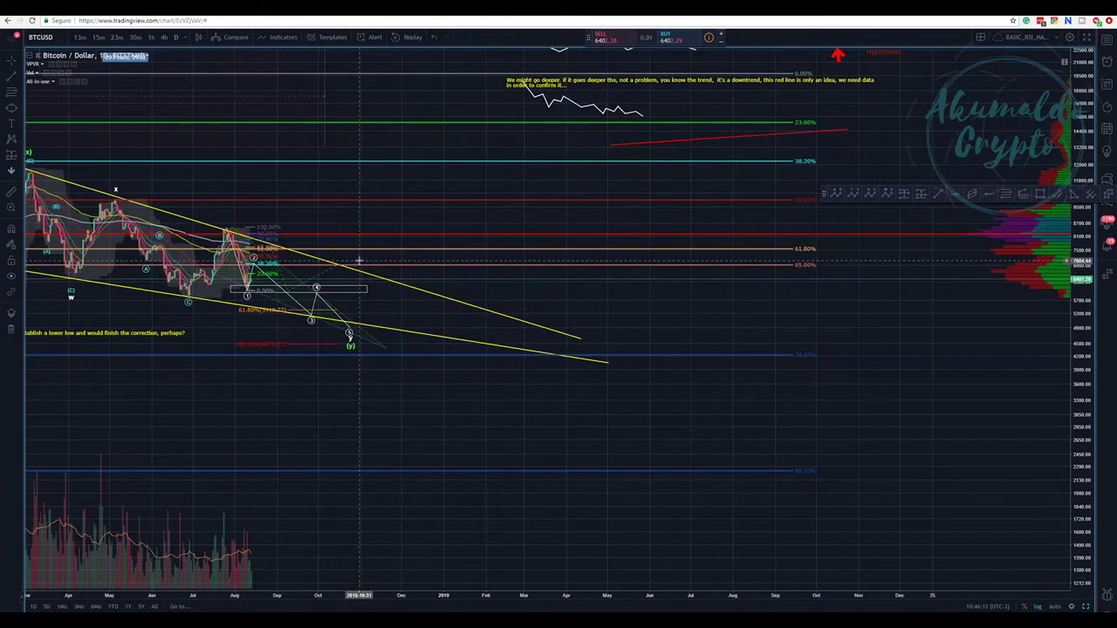
scroll(358, 262, down, 2)
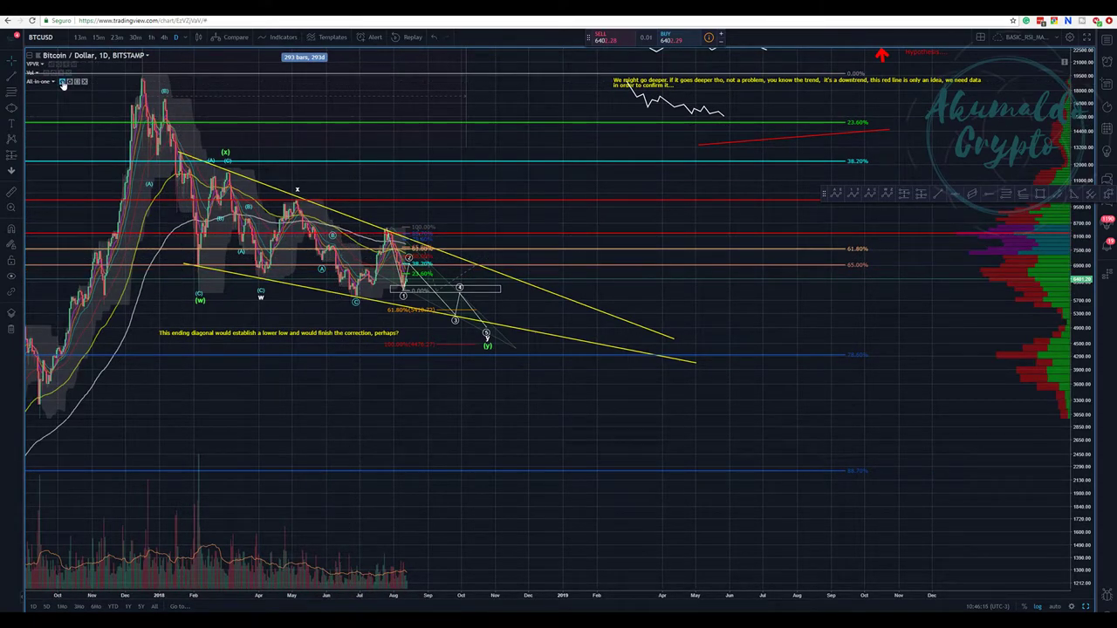
click(62, 81)
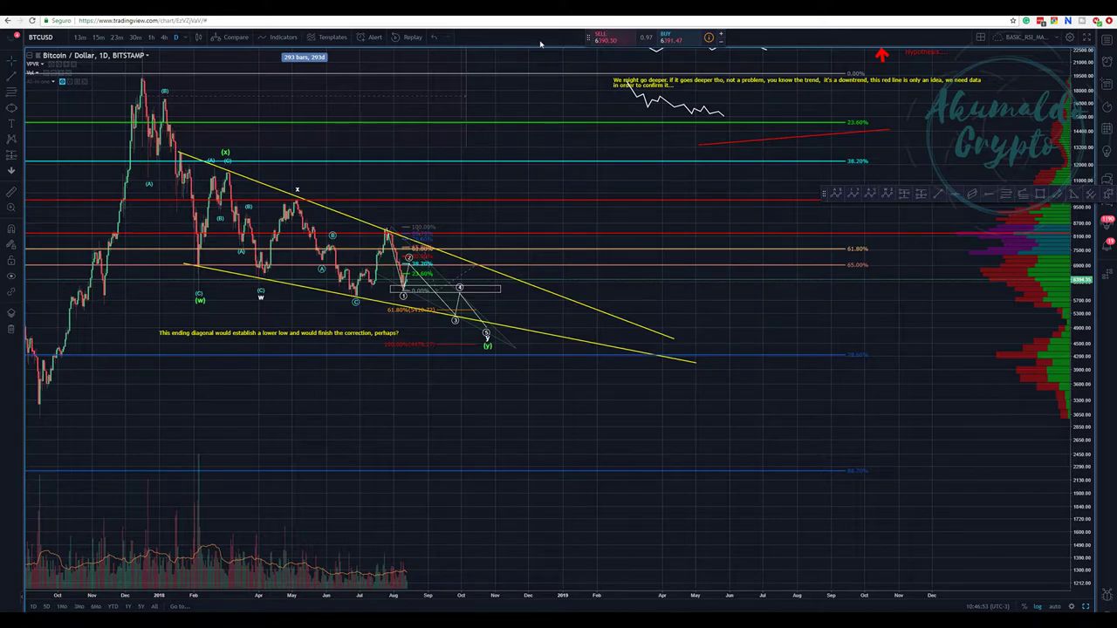
Switch to the weekly Bitcoin chart with the triangle pattern and select the triangle's lower trend line.
key(ctrl+Tab)
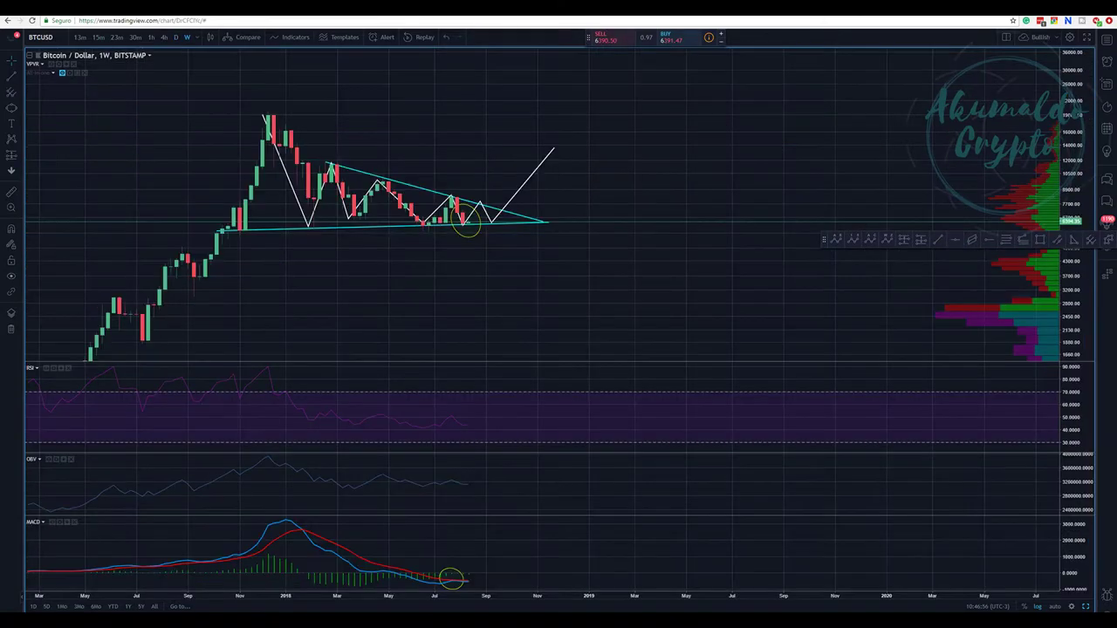
click(432, 258)
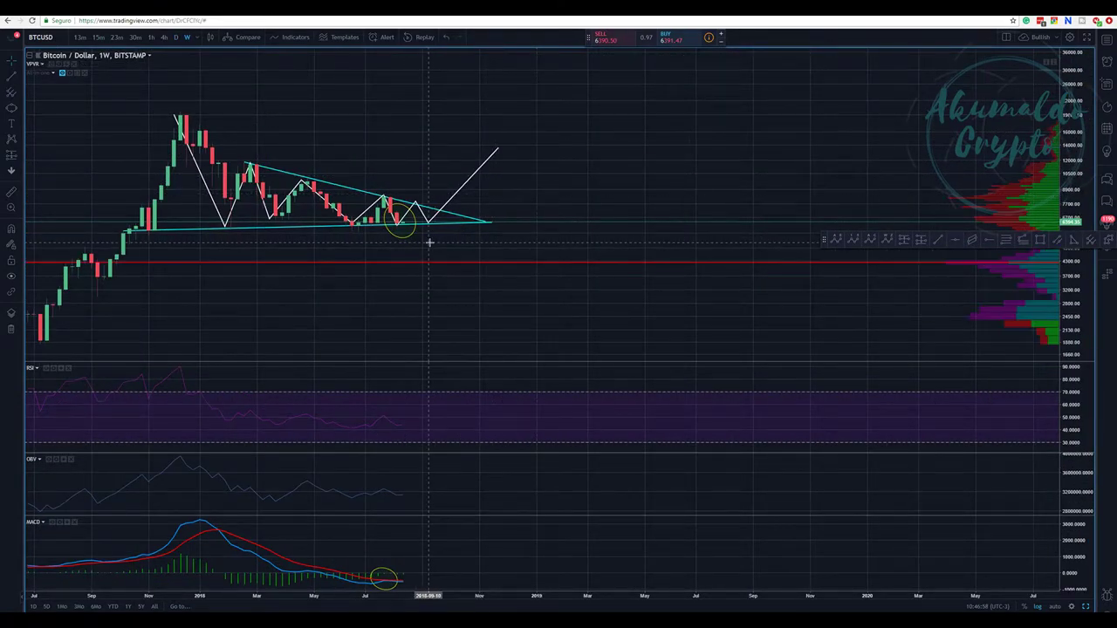
drag(452, 249, 413, 238)
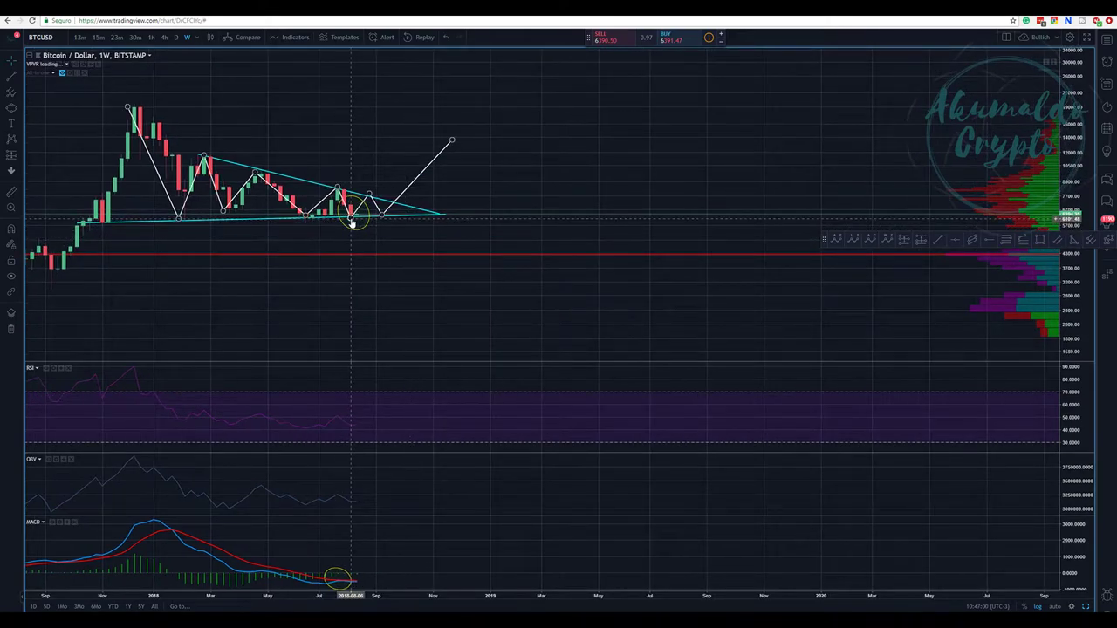
click(427, 216)
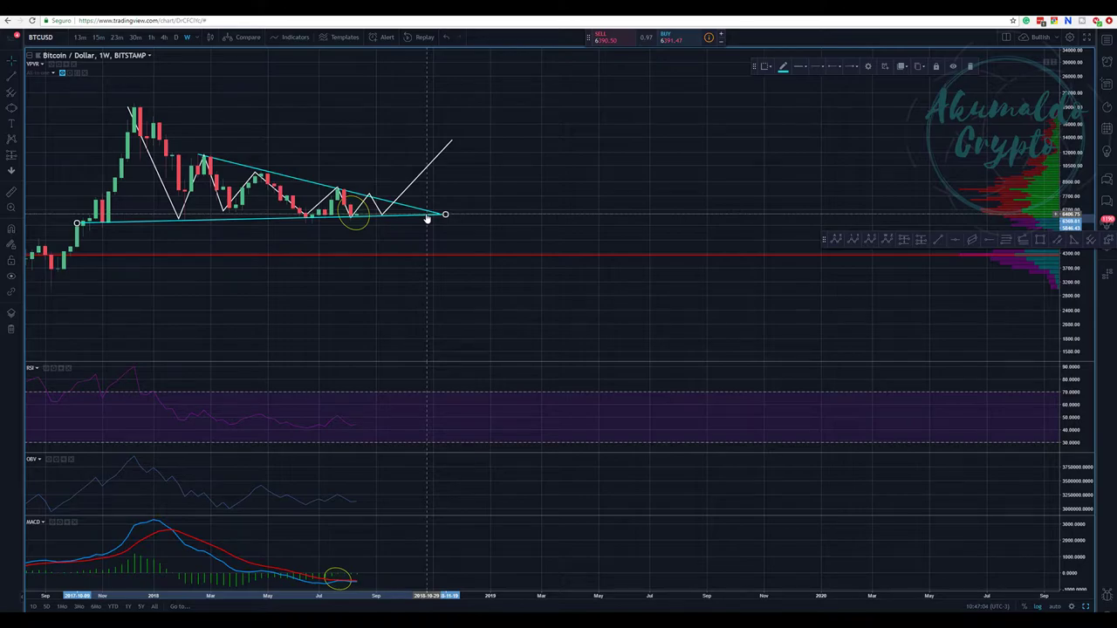
Examine the weekly zigzag price path, its current touch of the triangle's lower trend line and its projected bounce.
click(353, 217)
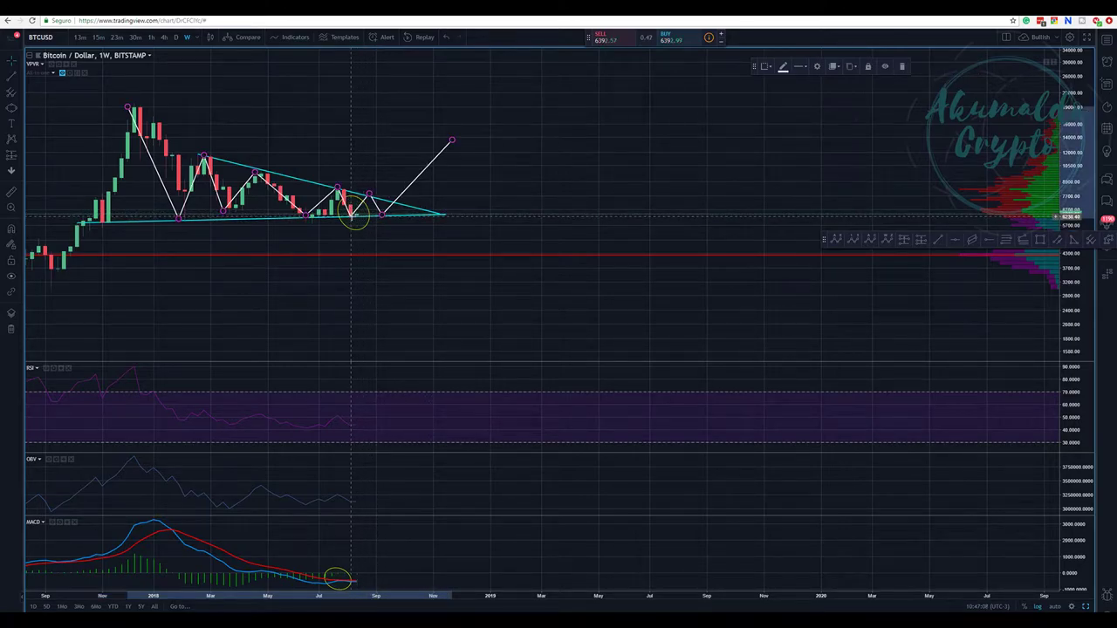
click(381, 175)
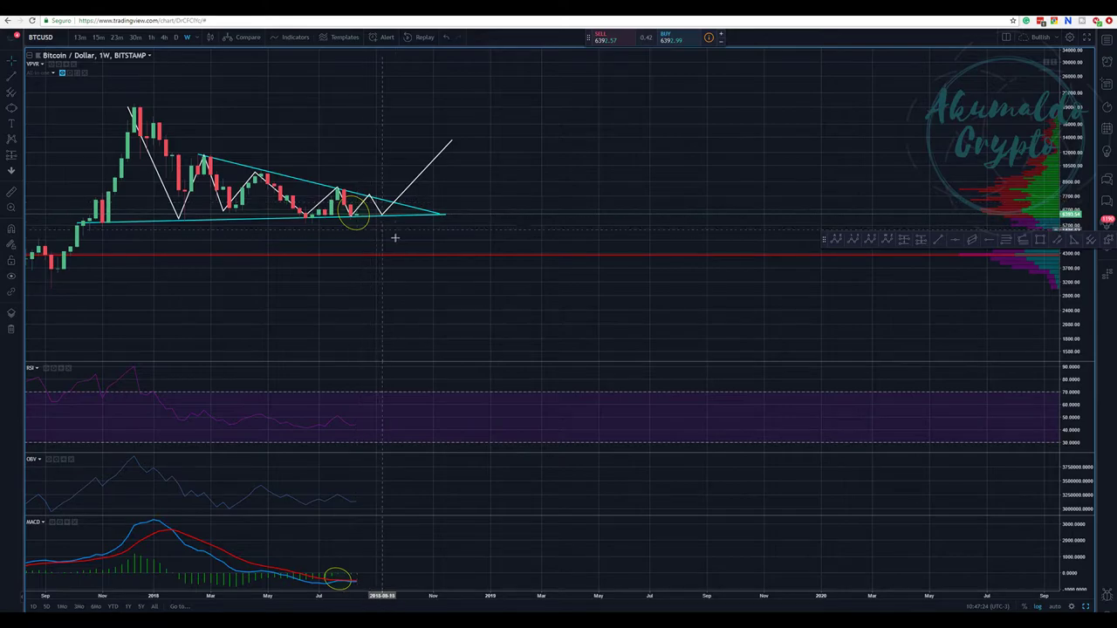
click(369, 196)
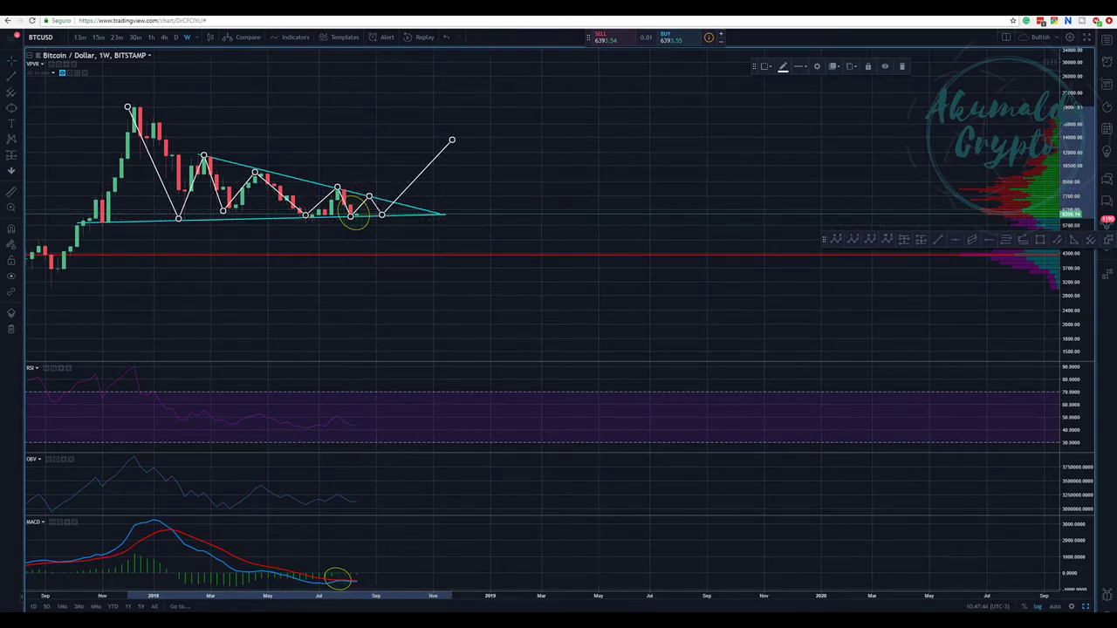
Switch to the hourly Bitcoin chart and bring the whole decline since late July into view.
key(ctrl+Tab)
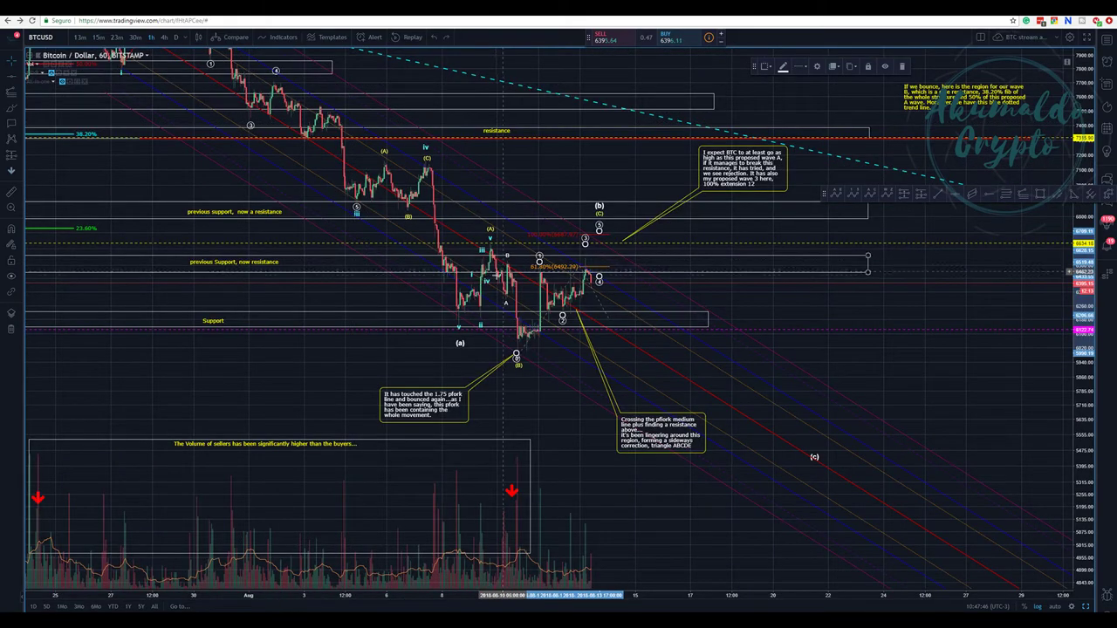
drag(1090, 83, 1080, 175)
scroll(796, 212, up, 2)
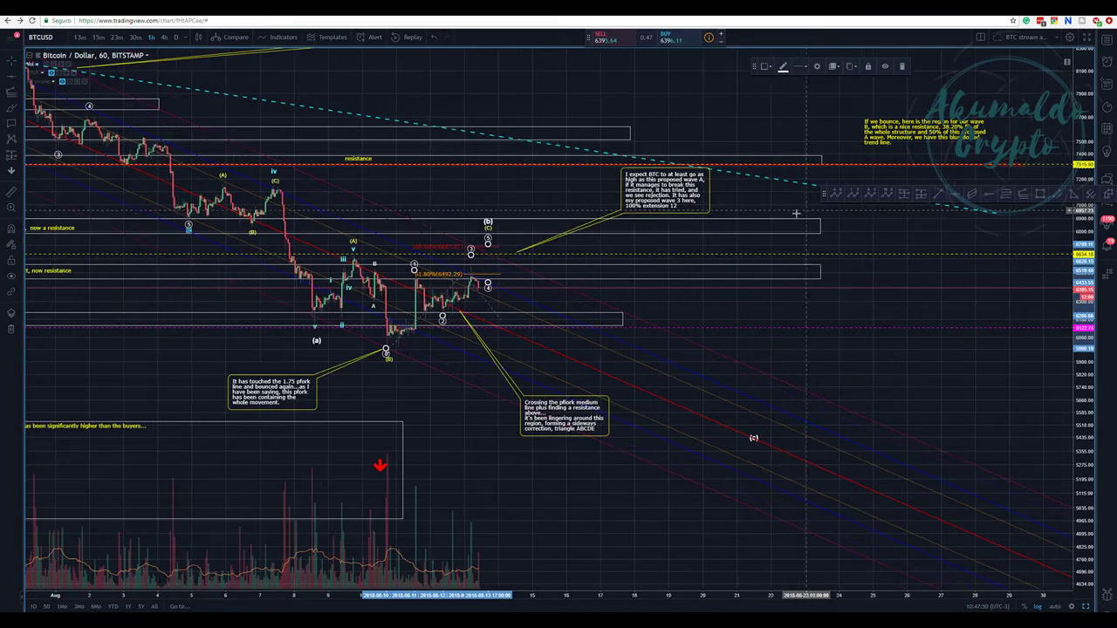
scroll(797, 212, down, 2)
drag(1085, 65, 1069, 147)
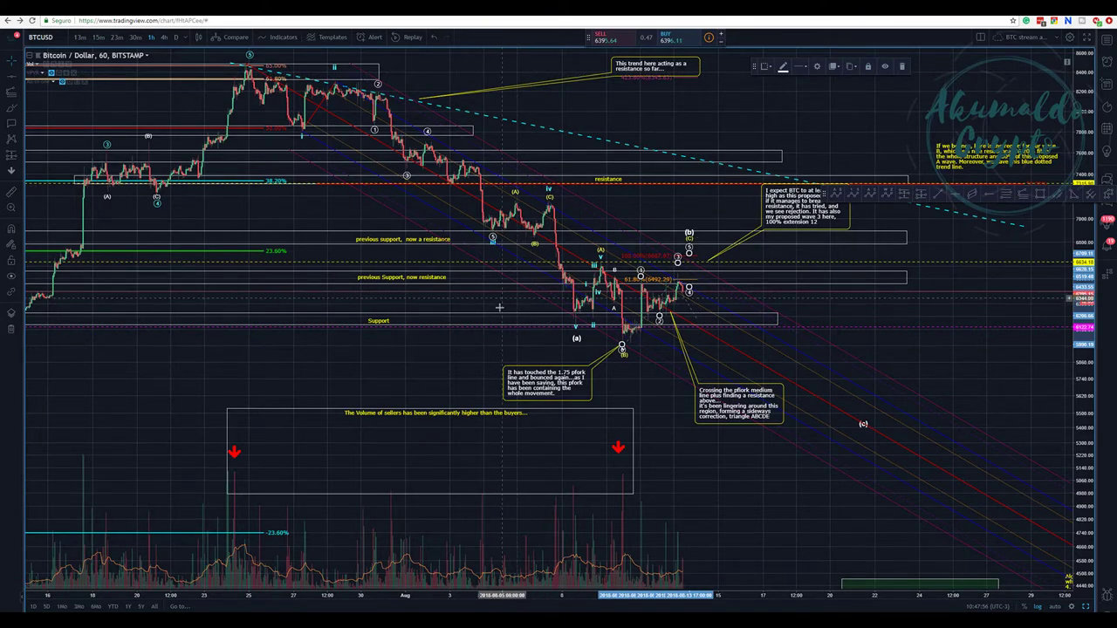
drag(456, 351, 376, 352)
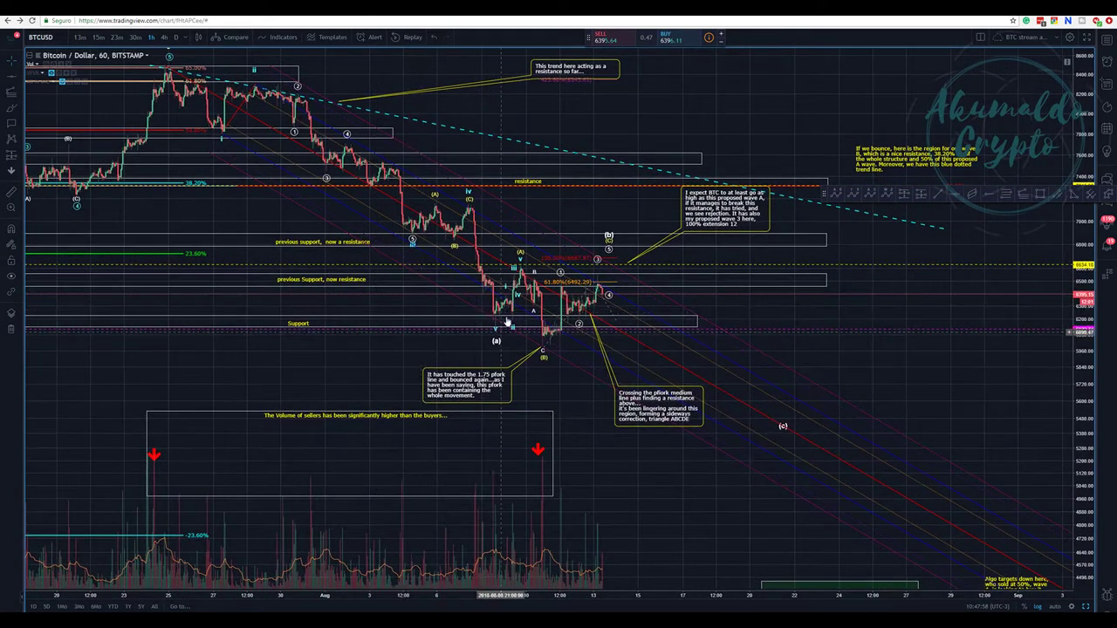
Move the "This trend here acting as a resistance so far..." callout slightly higher and earlier on the hourly chart.
drag(578, 70, 562, 59)
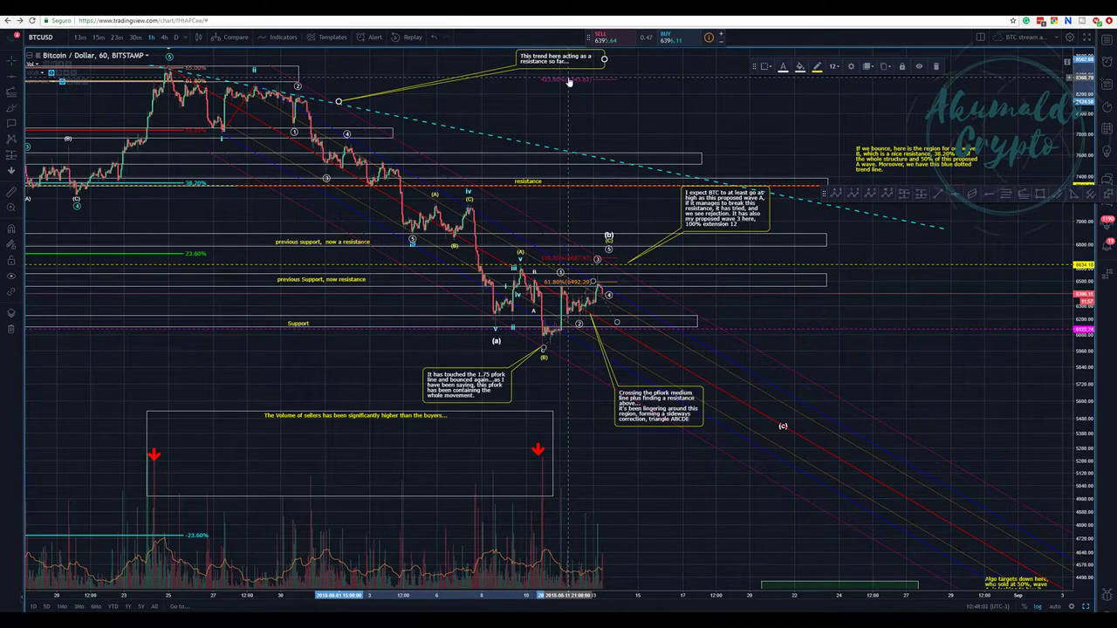
click(661, 109)
scroll(661, 108, right, 2)
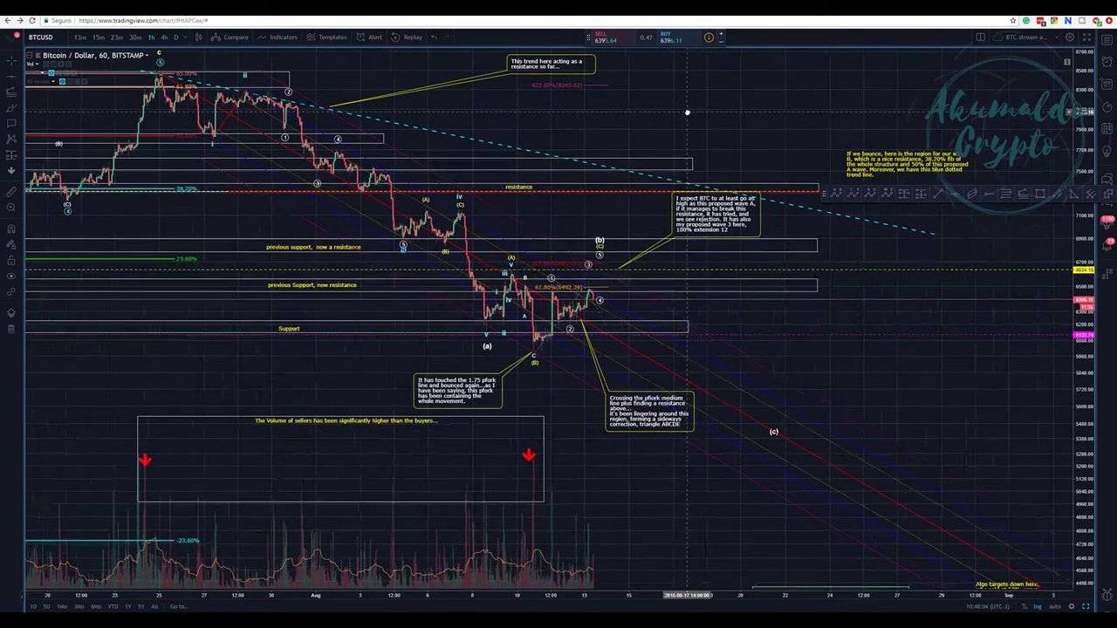
drag(687, 112, 697, 121)
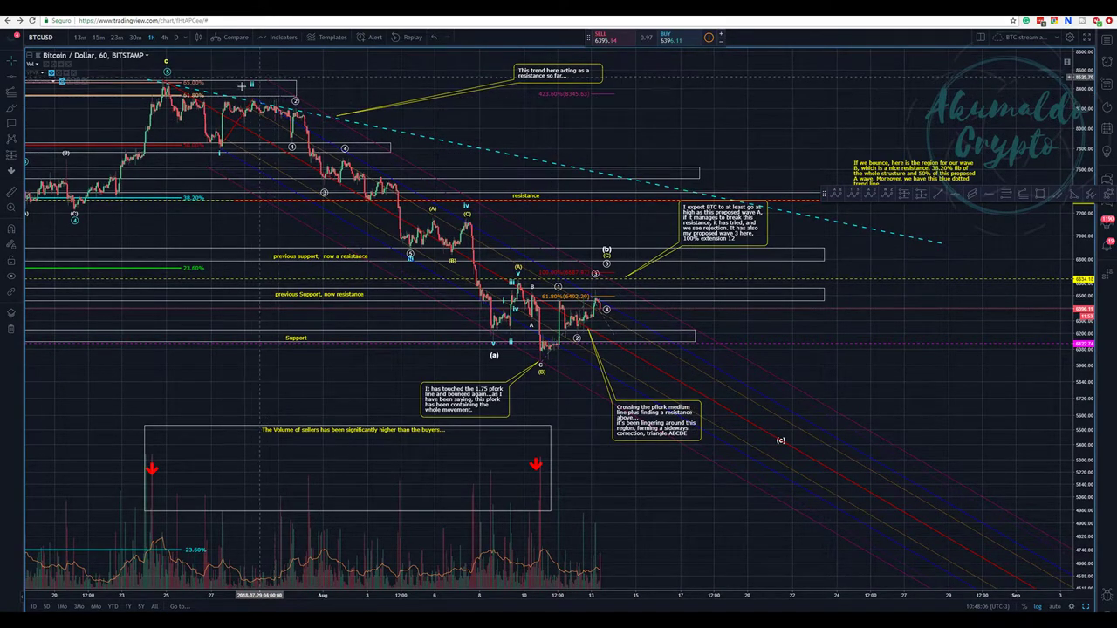
Review the hourly a-b-c wave count back to the late-June low and return to the descending pitchfork.
drag(180, 394, 504, 220)
drag(248, 277, 511, 404)
drag(583, 358, 281, 387)
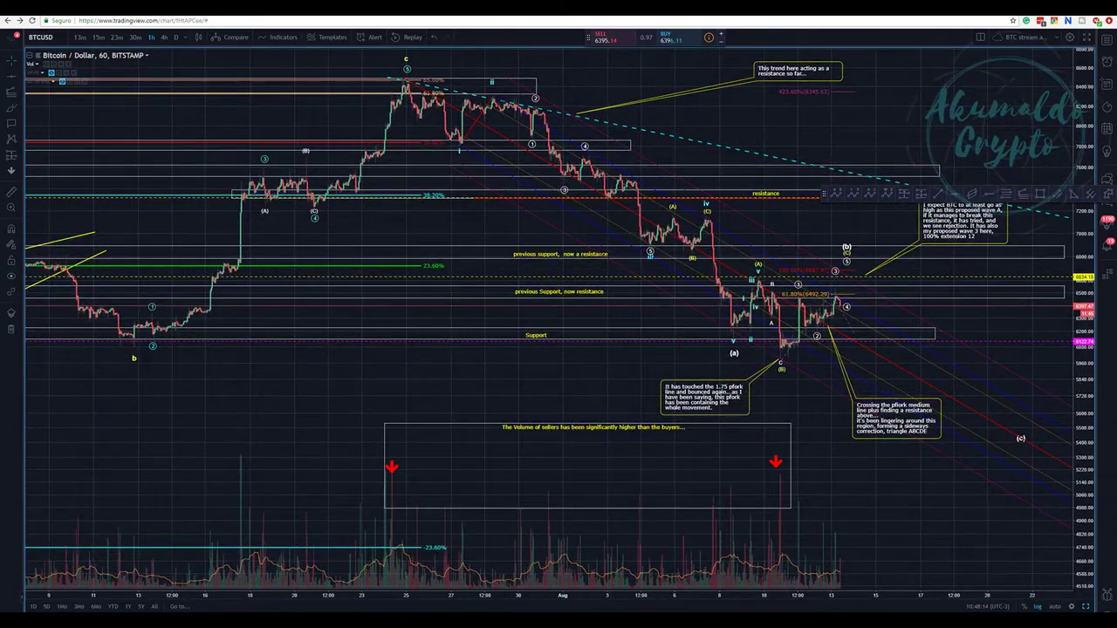
key(ctrl+Tab)
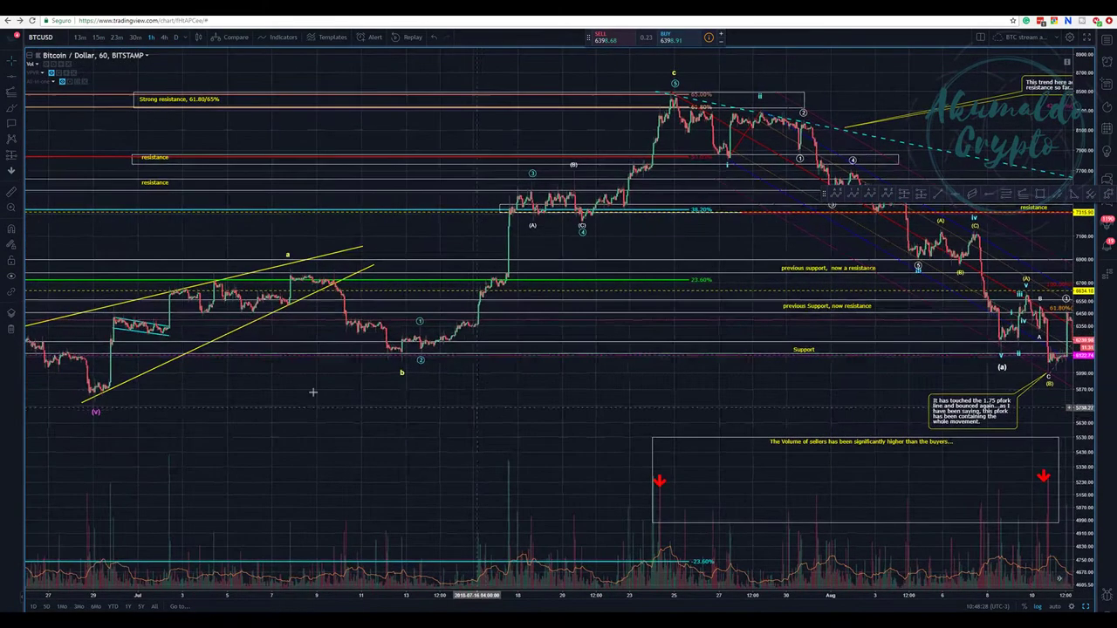
drag(574, 402, 262, 404)
drag(811, 507, 713, 497)
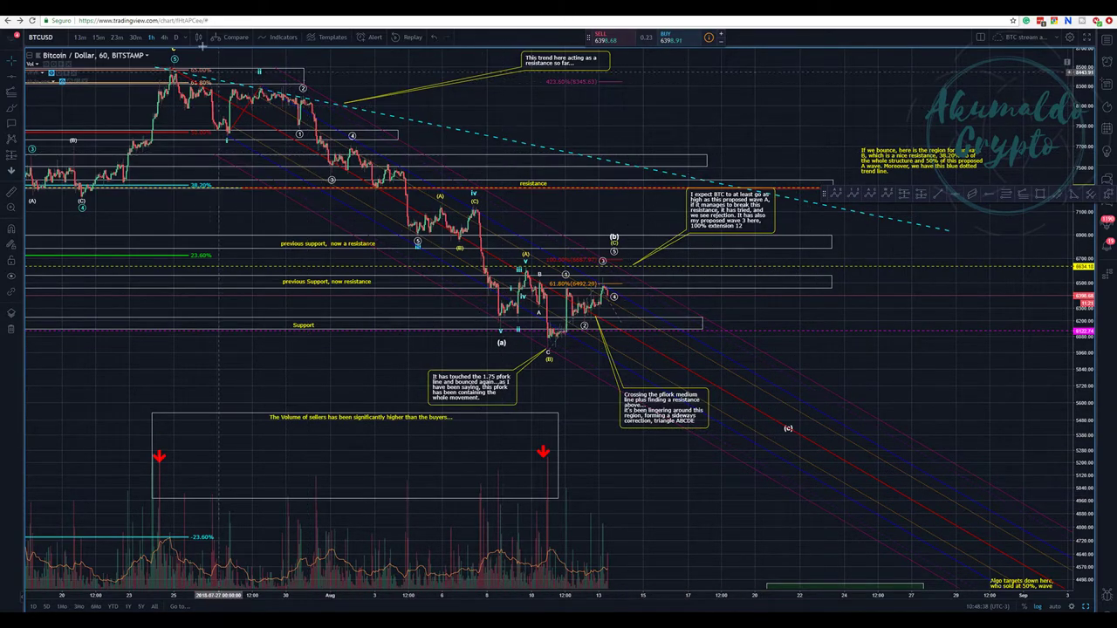
drag(367, 382, 380, 405)
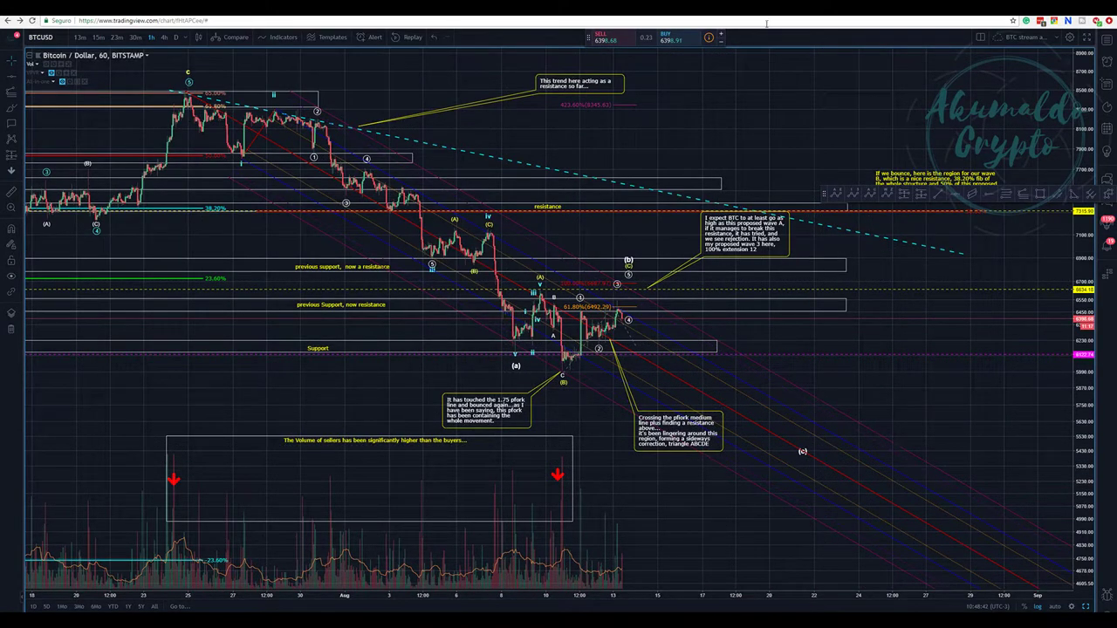
Compare the daily chart's wedge projection with the descending pitchfork on the hourly chart.
click(728, 14)
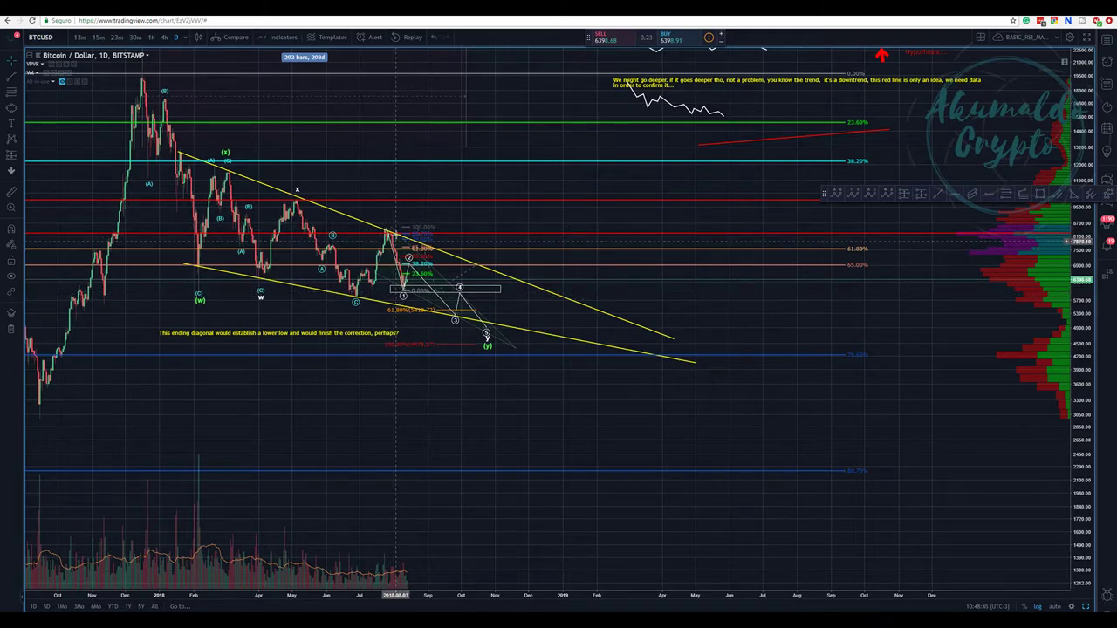
key(ctrl+Tab)
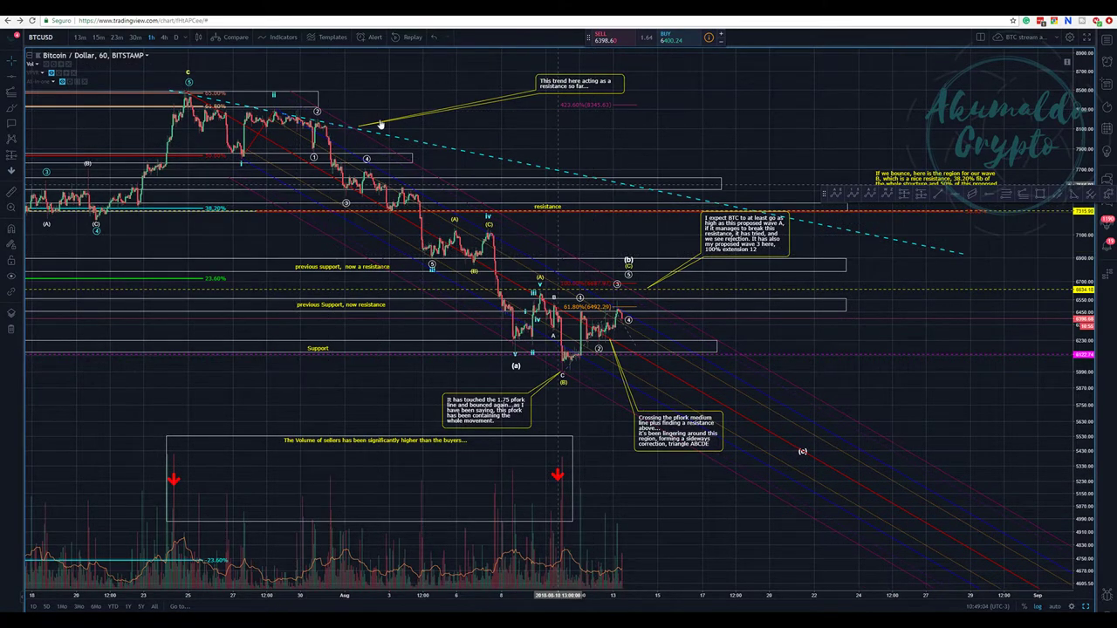
drag(720, 121, 621, 123)
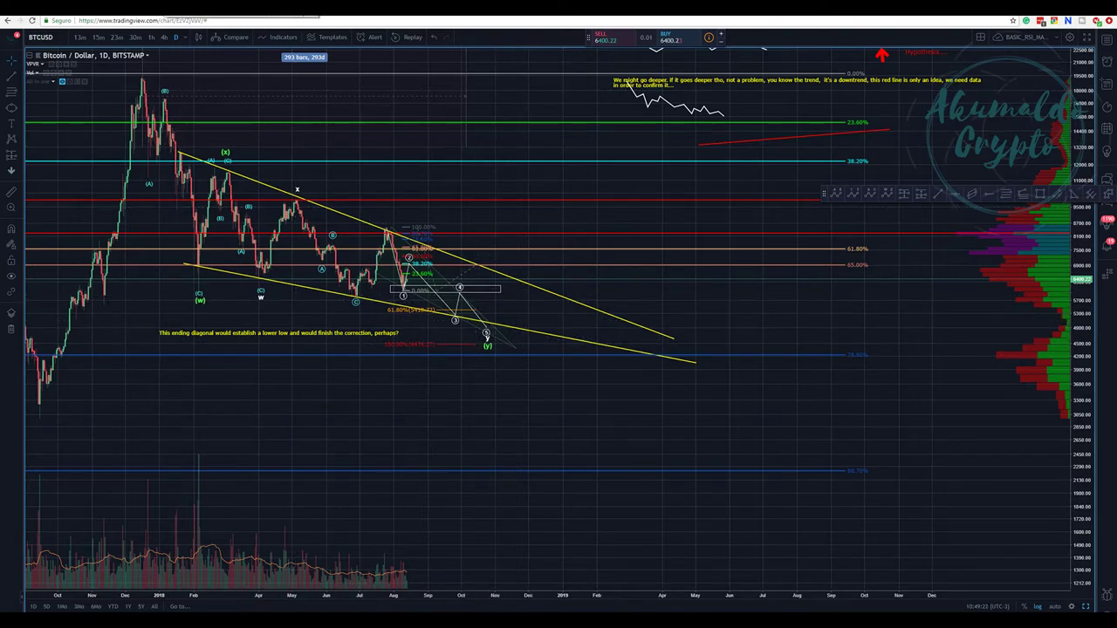
key(ctrl+Tab)
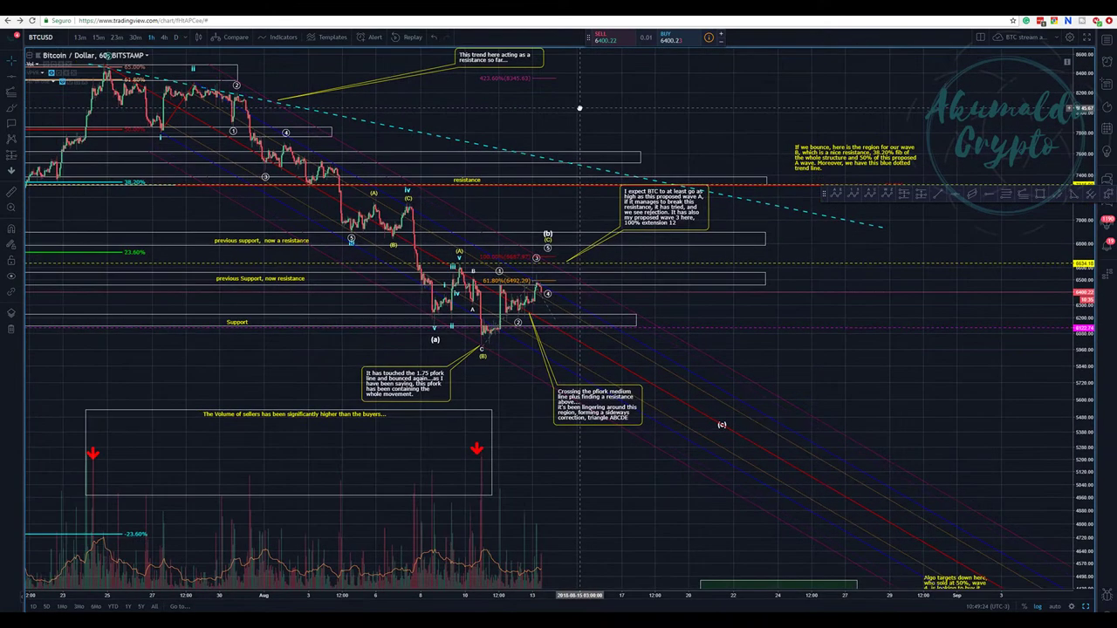
drag(540, 115, 521, 124)
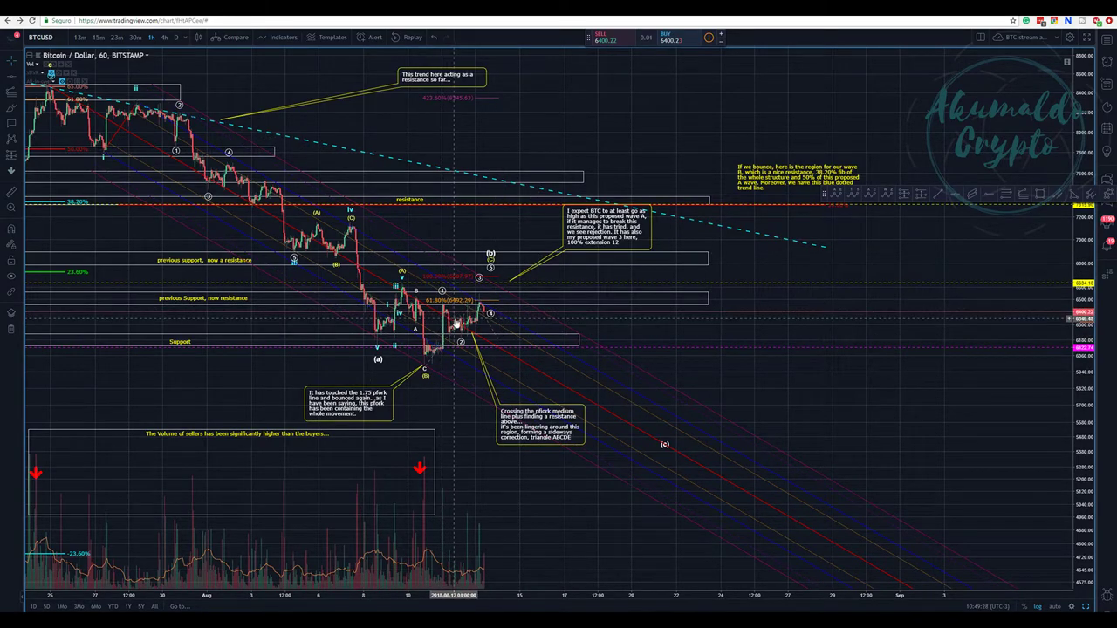
Inspect the proposed five-wave count leading up to wave (b) on the hourly chart.
scroll(360, 347, down, 3)
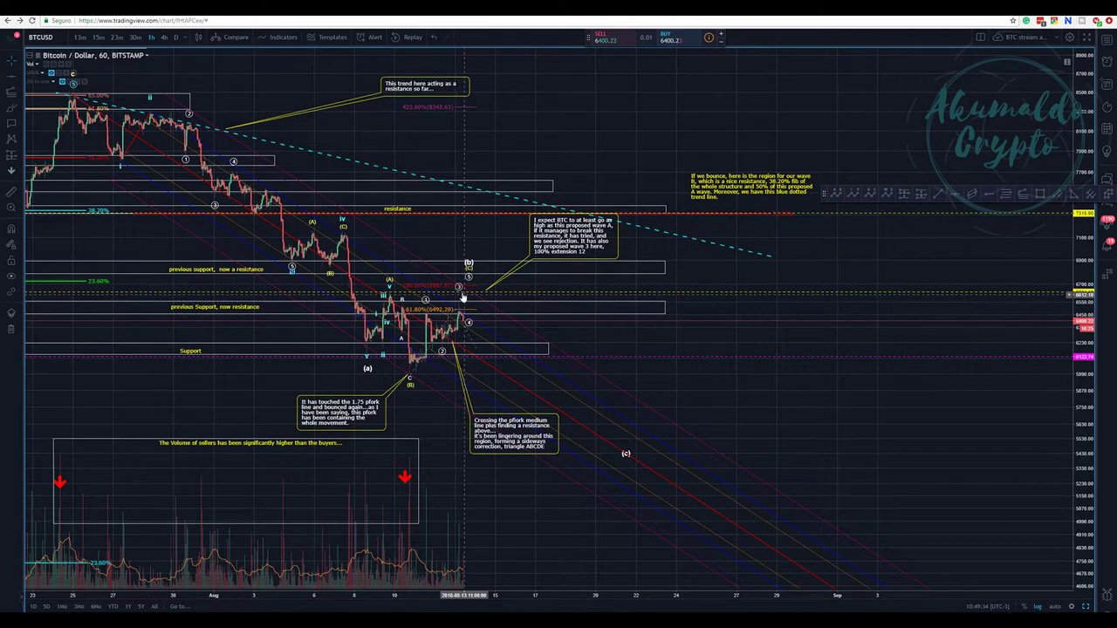
click(460, 292)
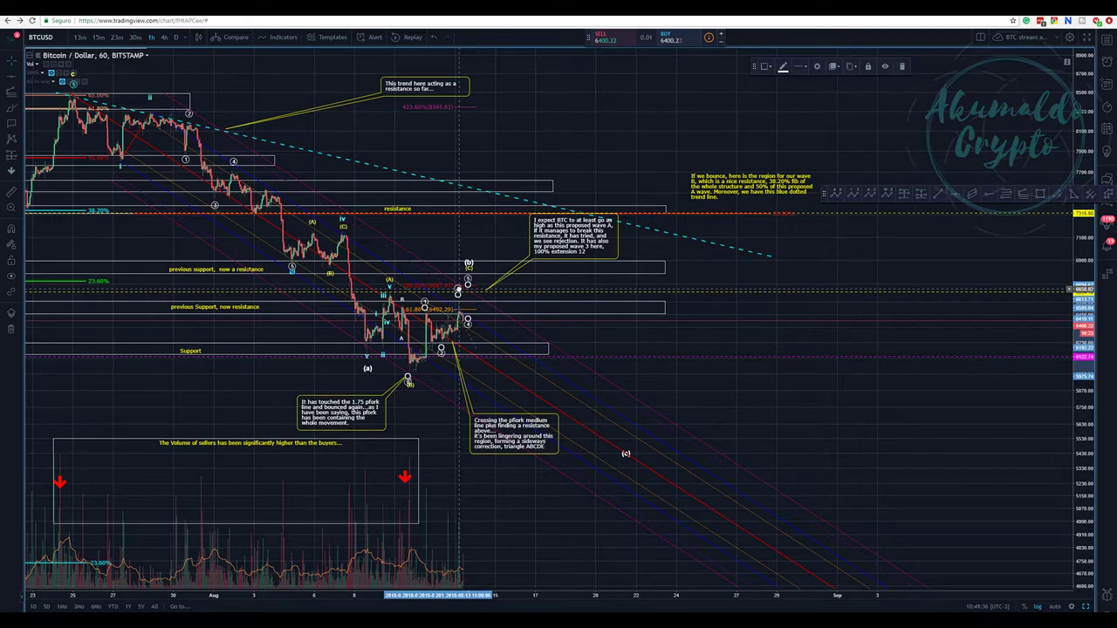
click(525, 282)
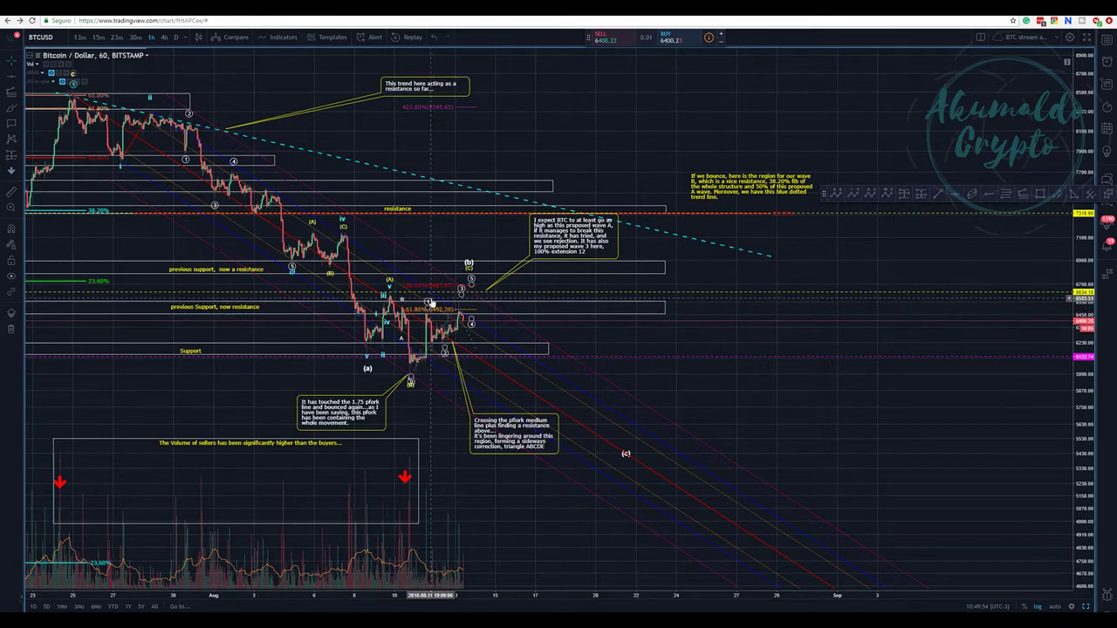
Trace the "previous Support, now resistance" zone back through June and July and return to the recent price.
click(219, 310)
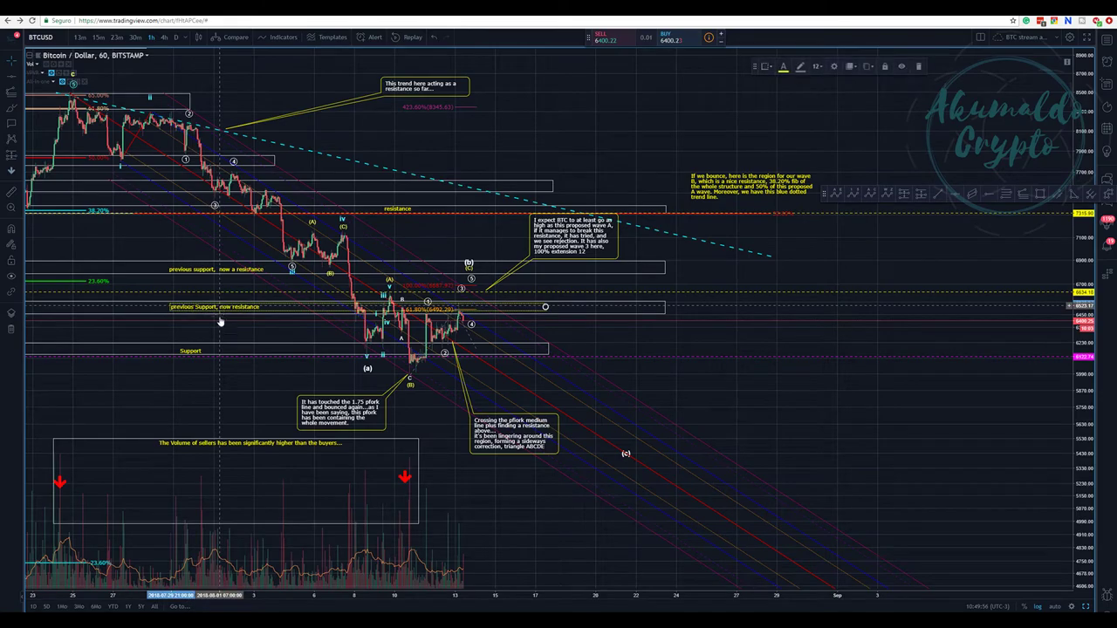
drag(217, 333, 687, 333)
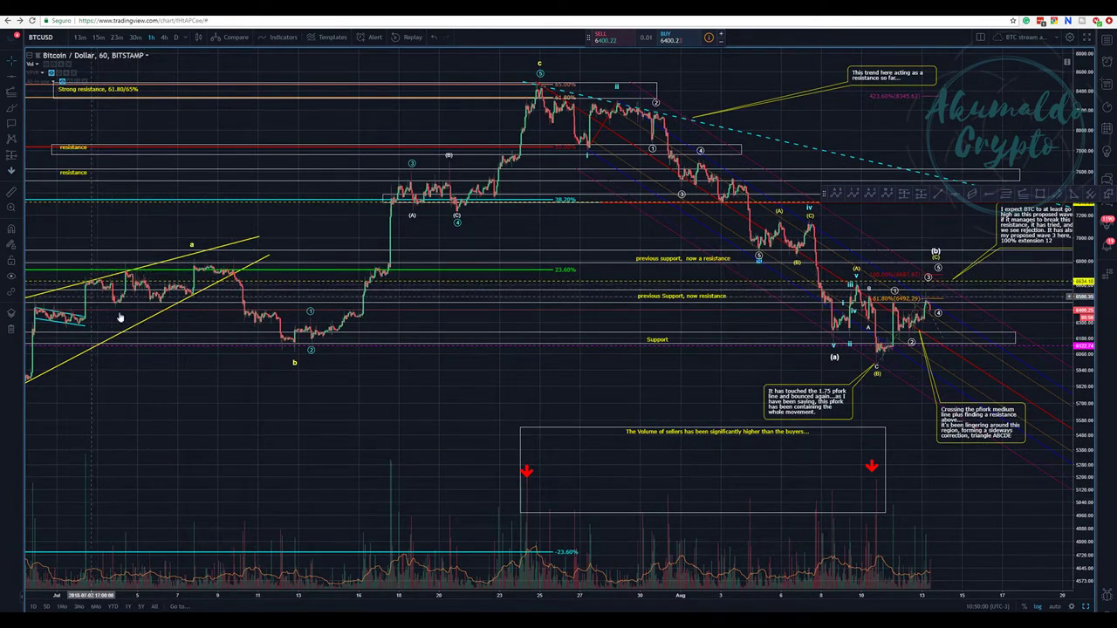
drag(209, 393, 558, 399)
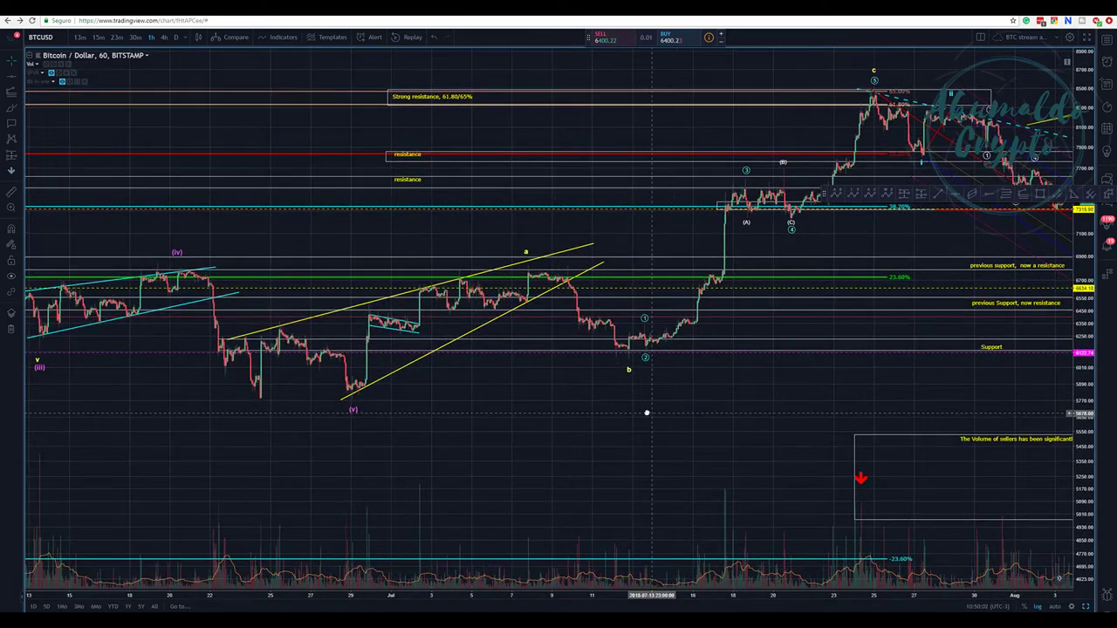
drag(455, 278, 424, 274)
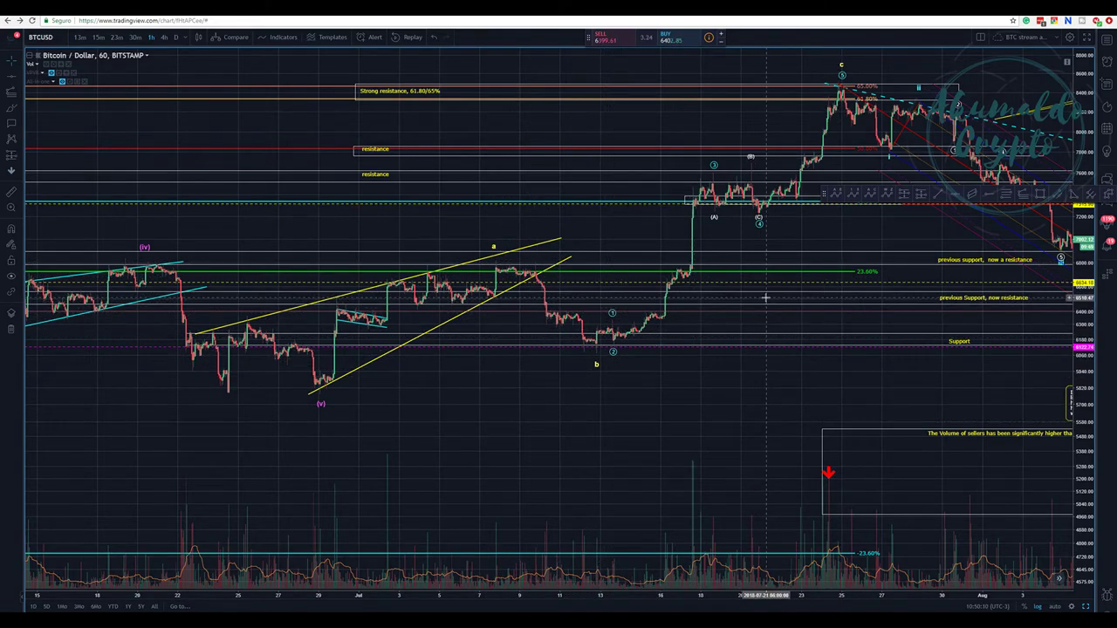
scroll(764, 297, right, 10)
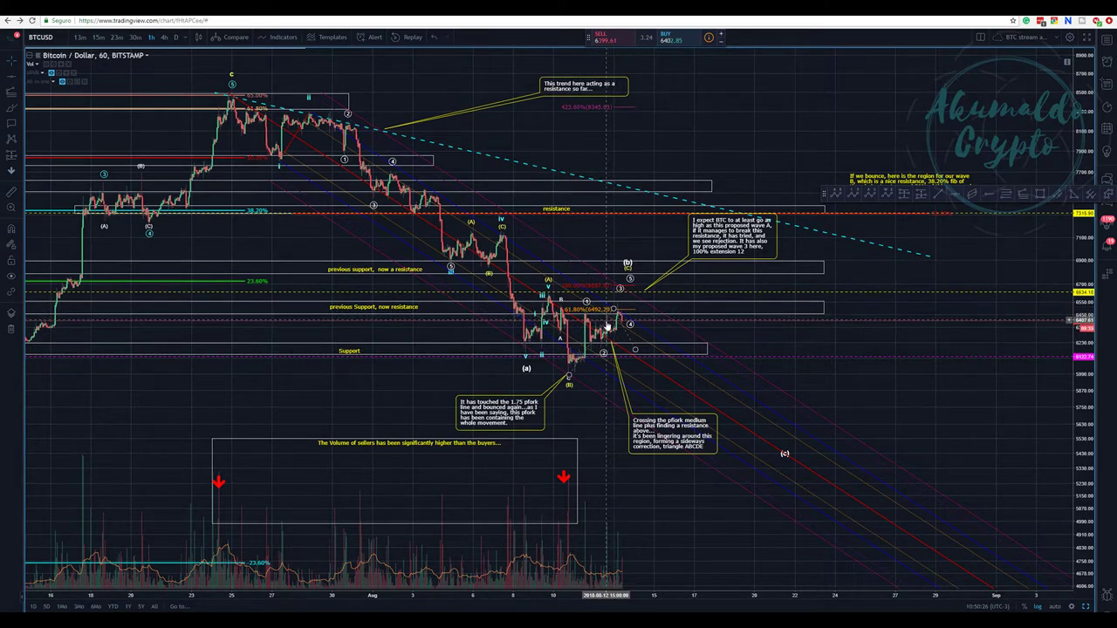
Move the "Crossing the pfork medium line..." callout slightly lower and earlier, beneath the recent candles.
scroll(568, 330, up, 2)
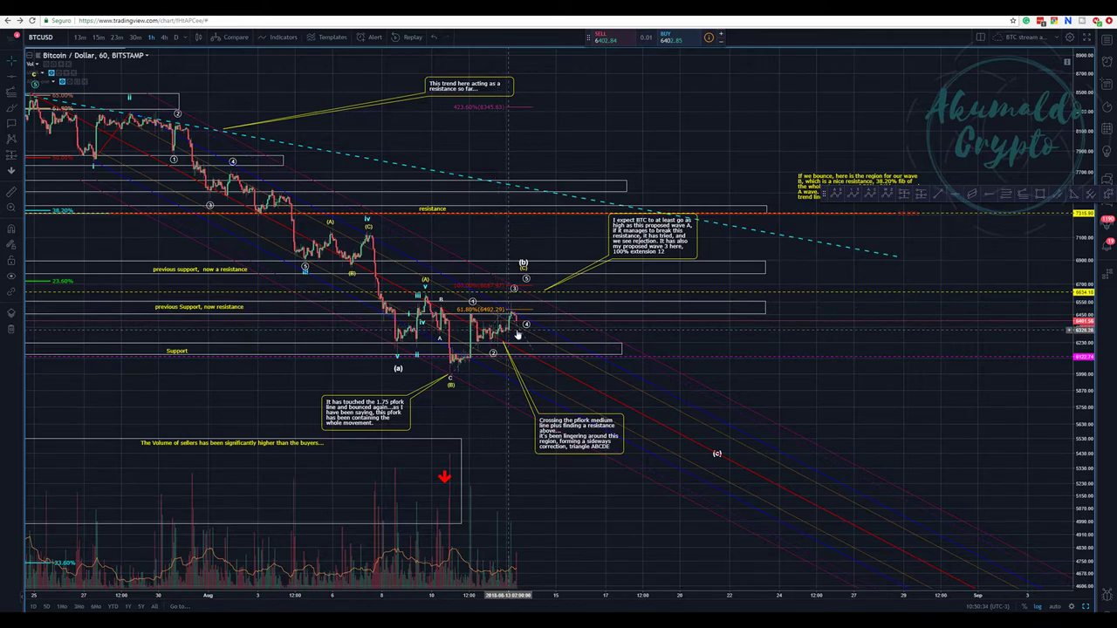
click(524, 305)
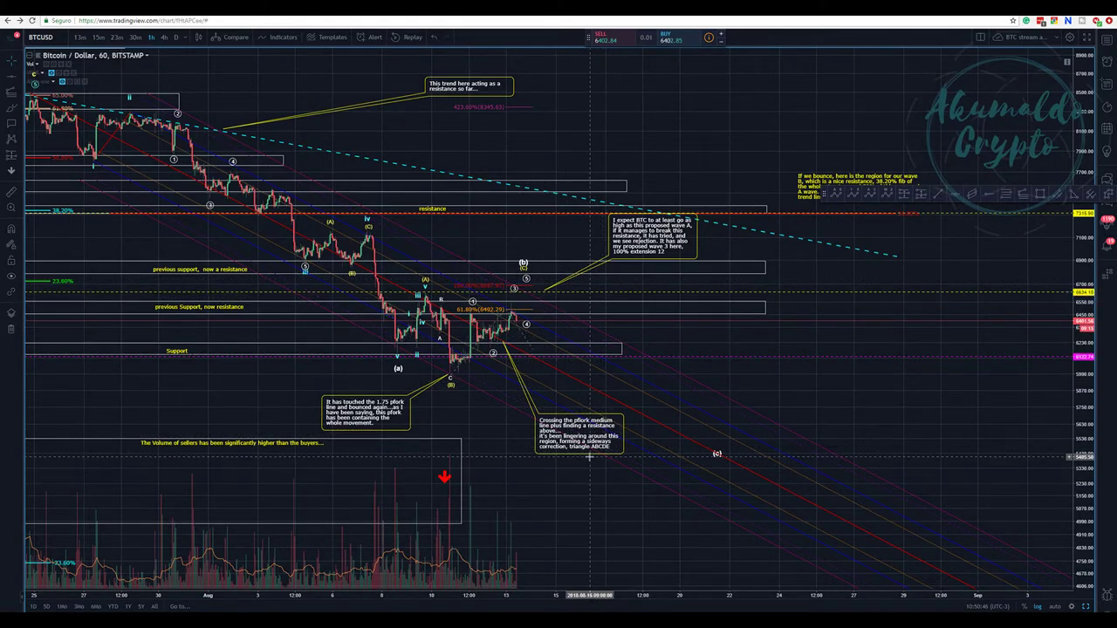
drag(587, 456, 559, 471)
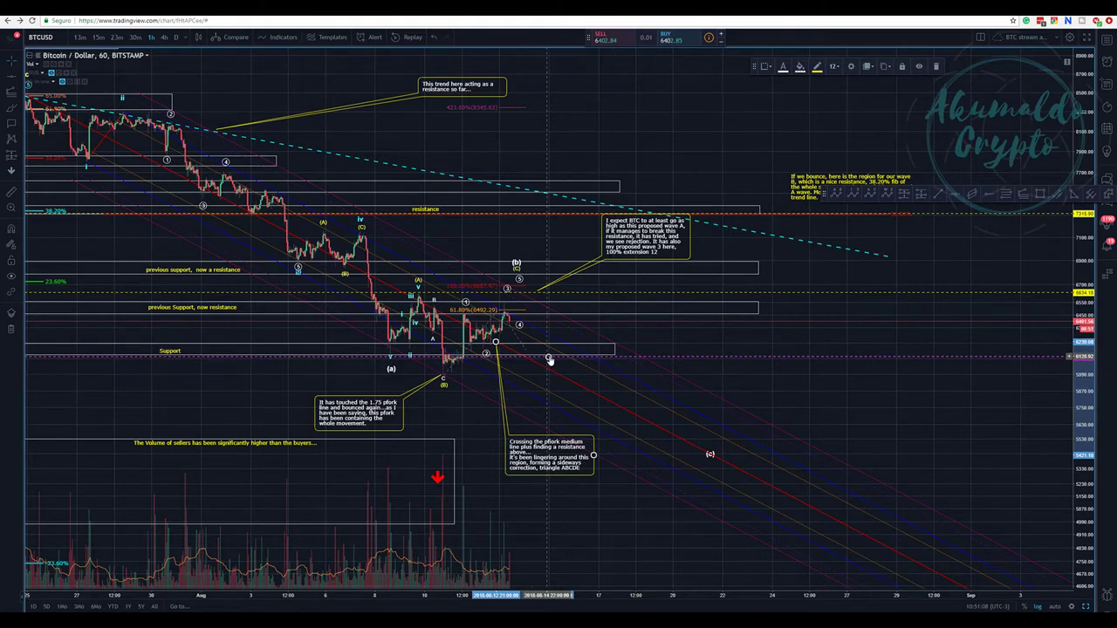
Adjust the proposed five-wave count: wave 4 later and lower, wave 3 down onto the resistance zone, wave 5 down near the 6634.18 line.
click(519, 325)
mouse_move(519, 325)
mouse_down()
mouse_move(539, 326)
mouse_move(530, 334)
mouse_up()
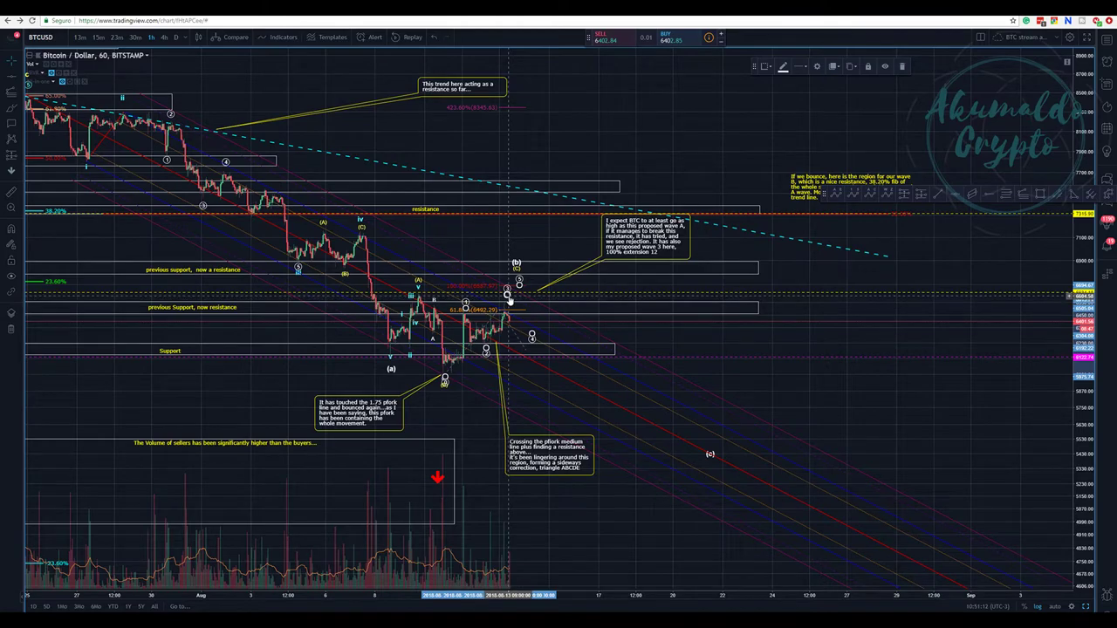
click(506, 285)
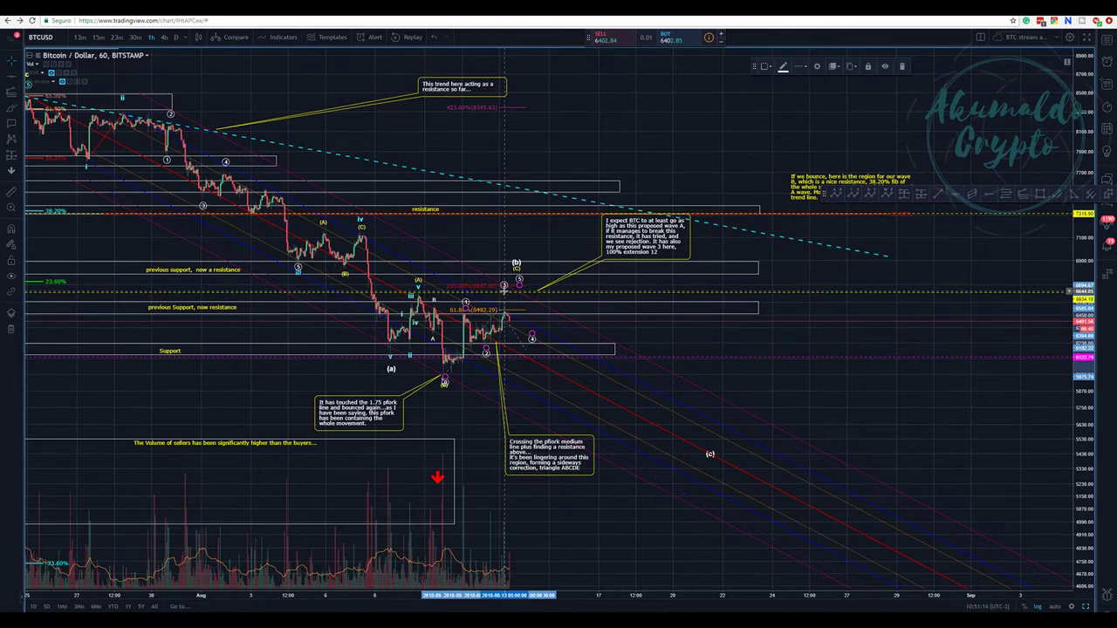
drag(502, 289, 504, 303)
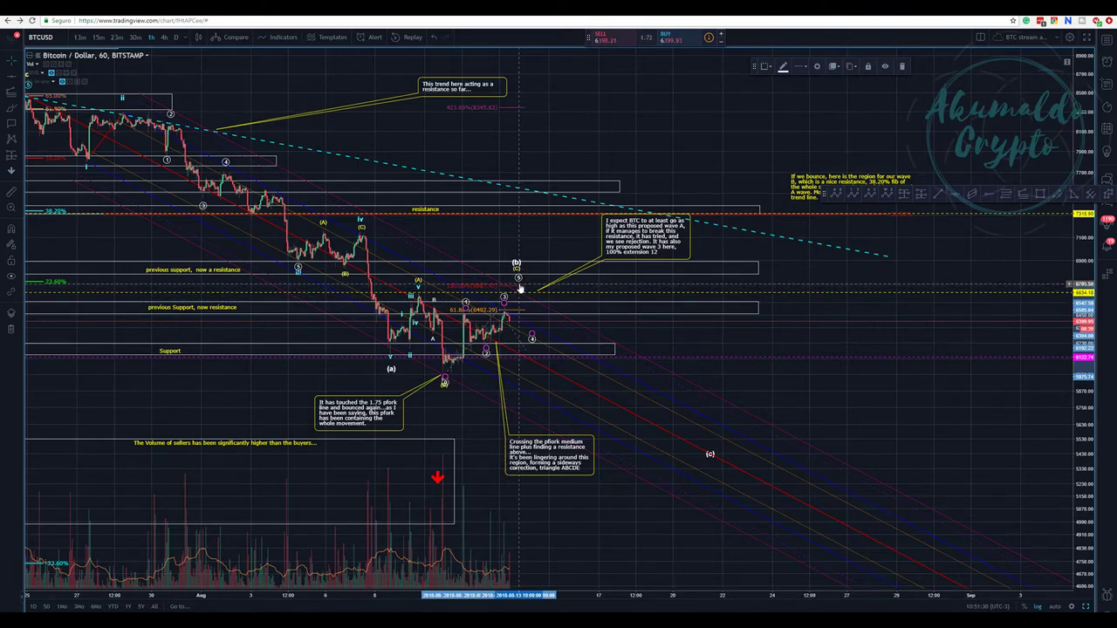
drag(519, 286, 519, 297)
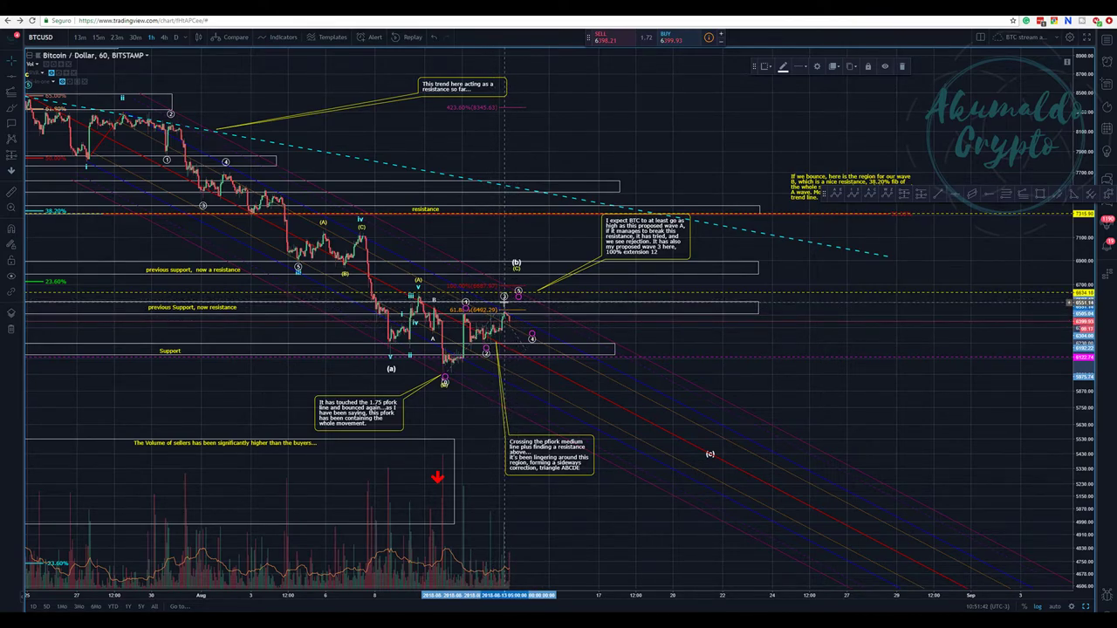
click(503, 306)
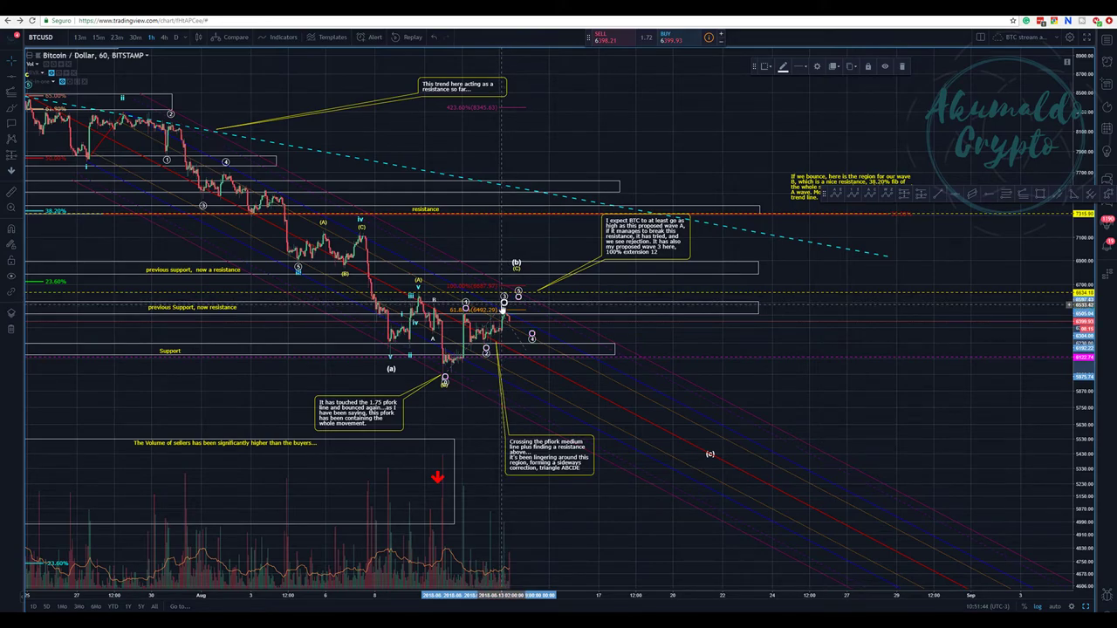
Raise the proposed count: wave 3 to the 6634.18 line, wave 5 just under the "previous support, now a resistance" zone, wave 4 into the zone below.
click(517, 305)
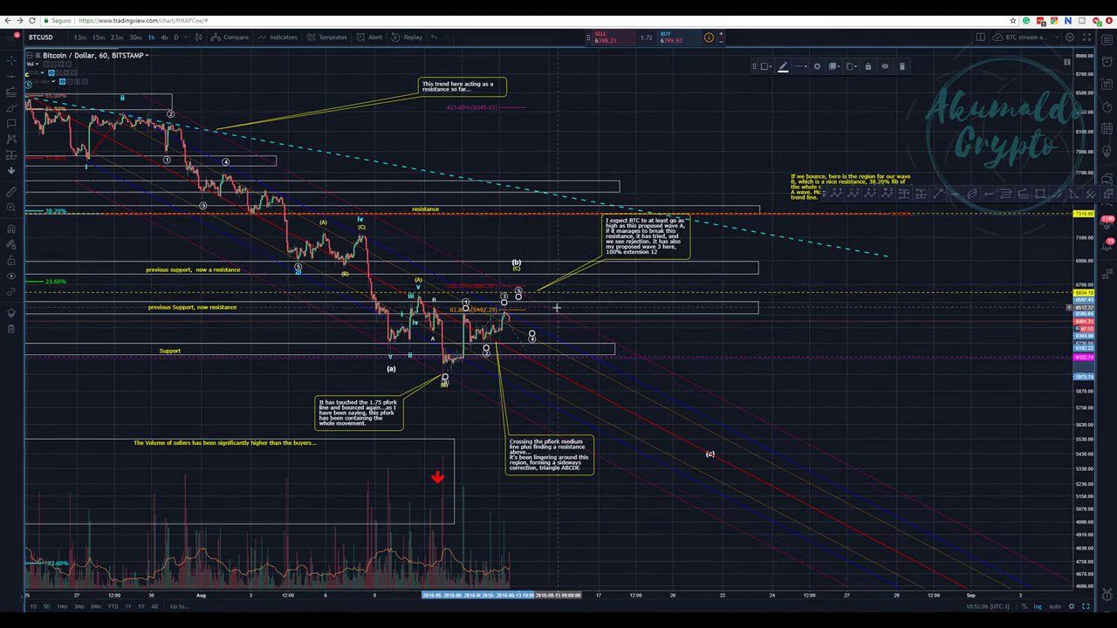
click(508, 291)
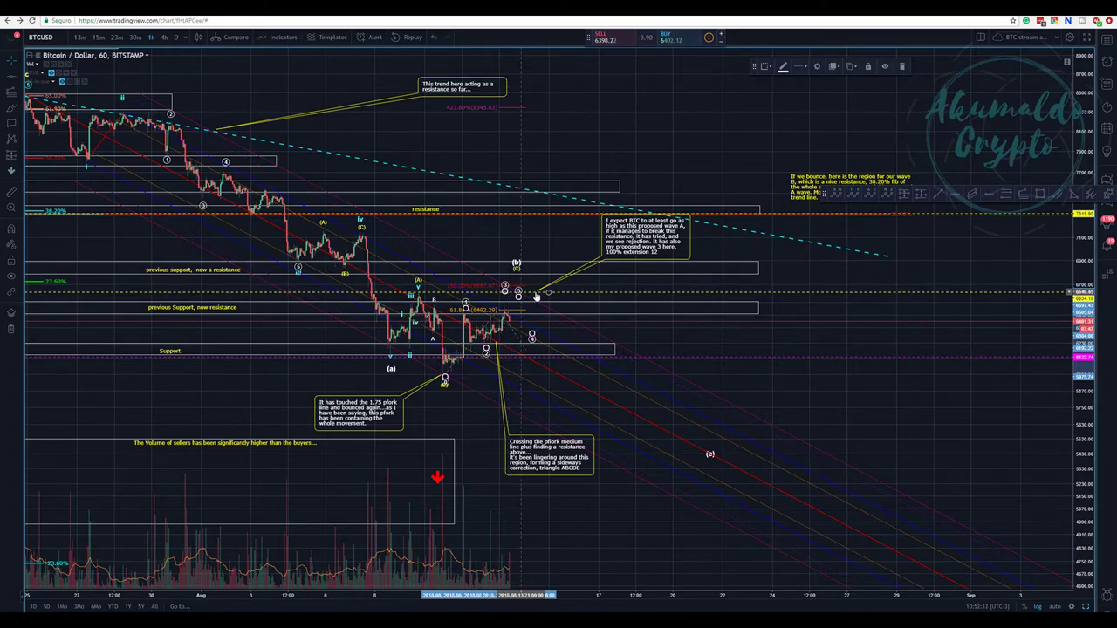
scroll(593, 349, down, 3)
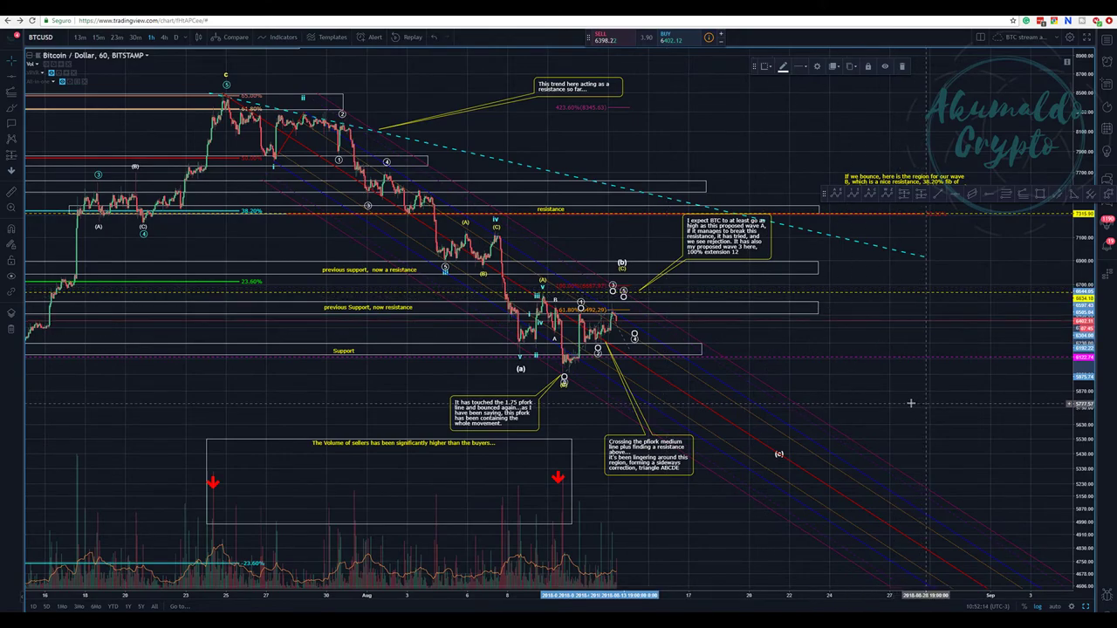
scroll(781, 404, right, 5)
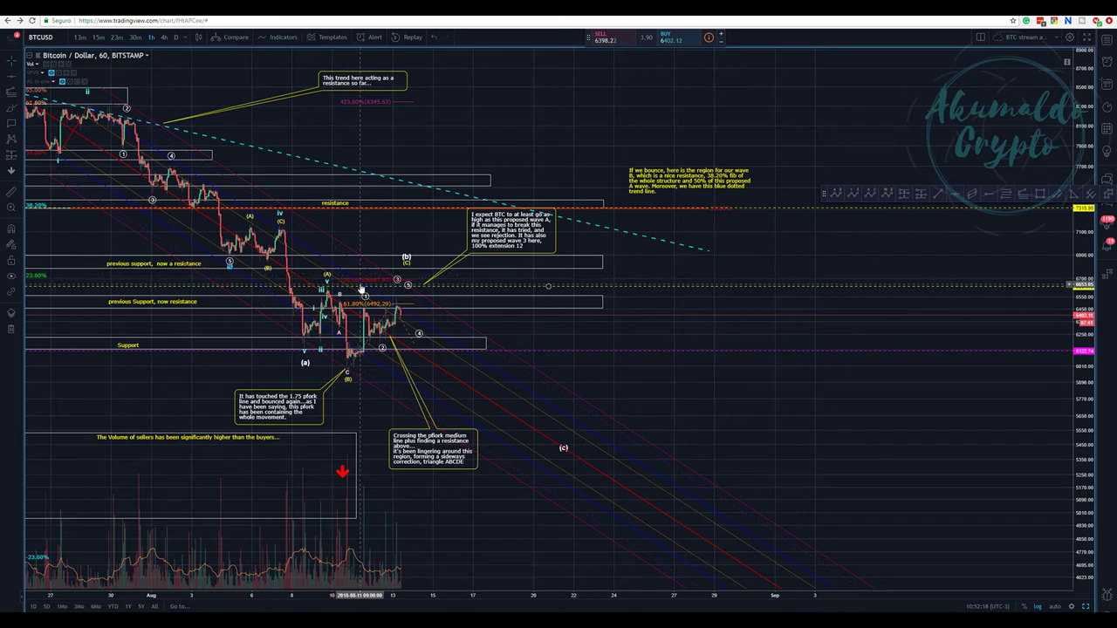
click(419, 281)
drag(411, 283, 398, 271)
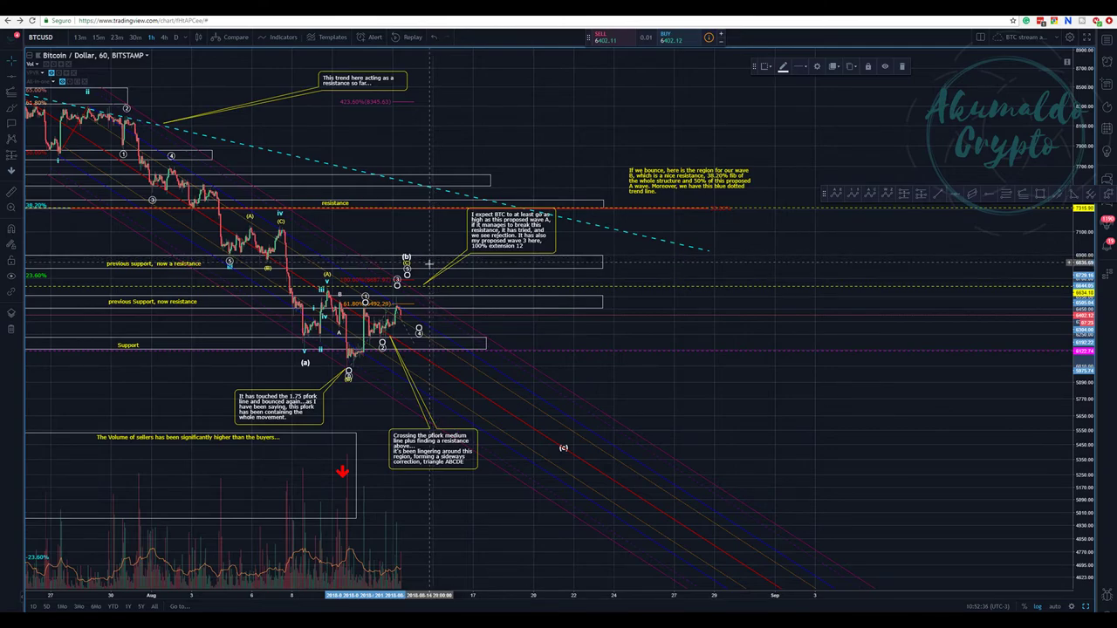
drag(419, 330, 420, 302)
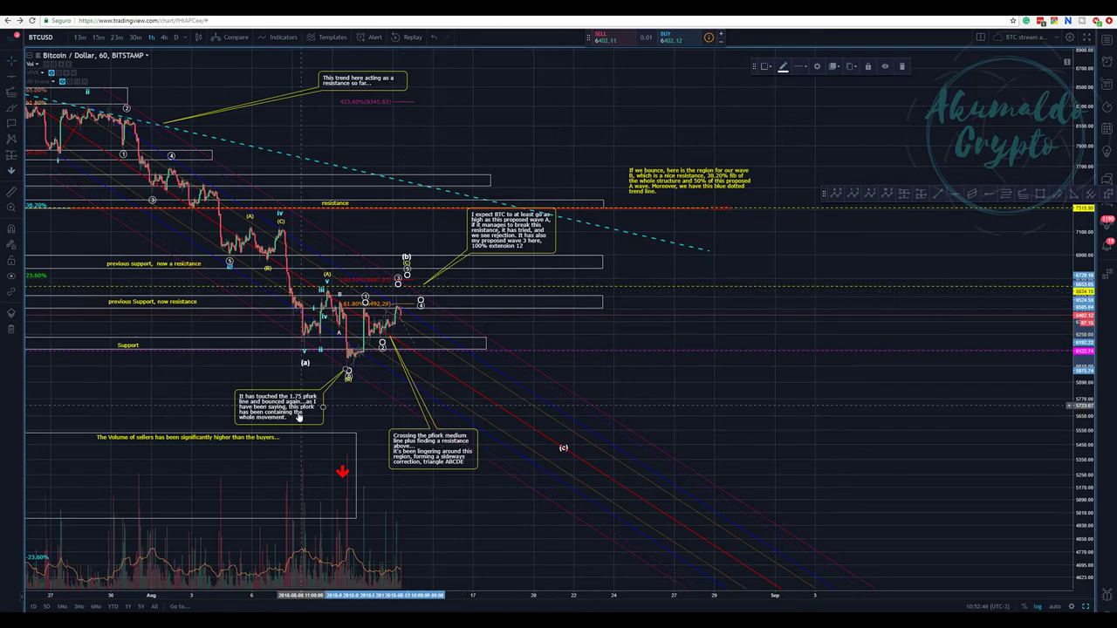
scroll(222, 351, down, 2)
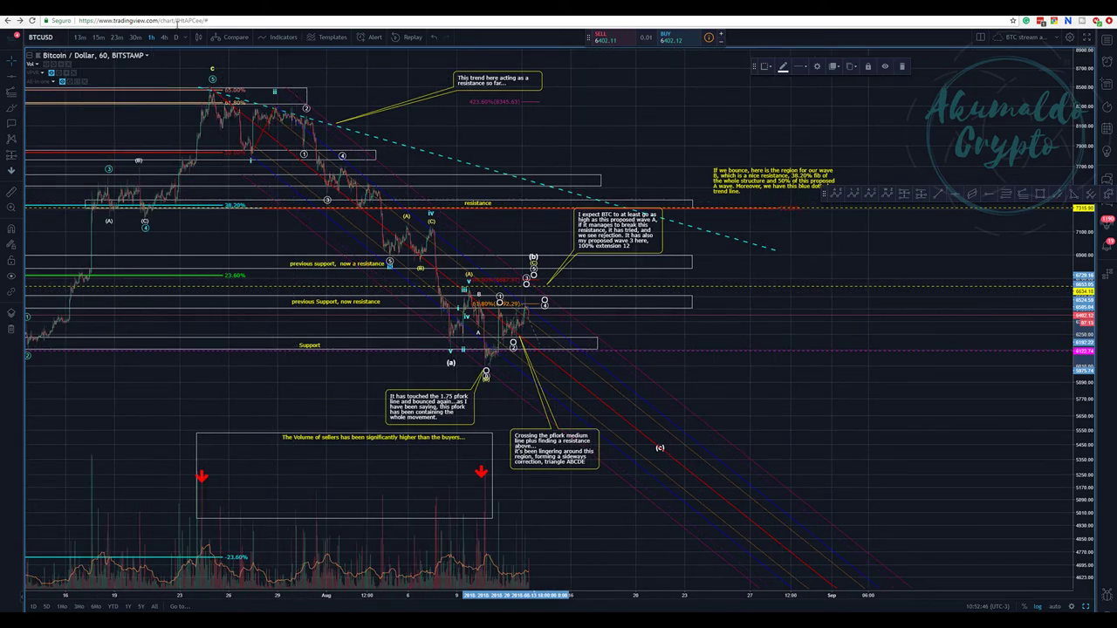
mouse_move(77, 82)
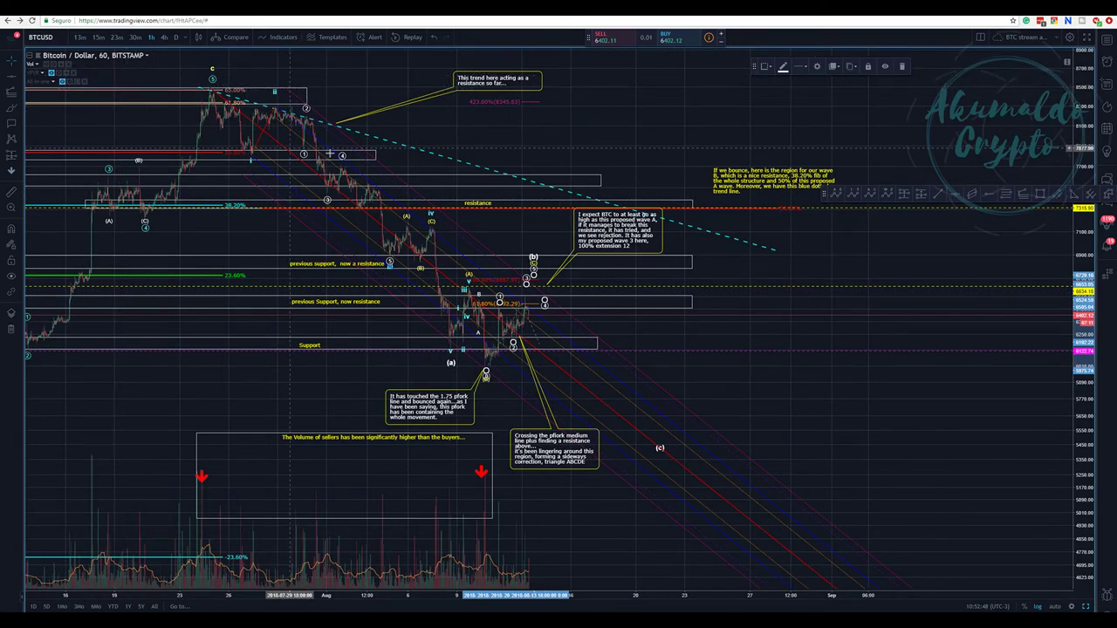